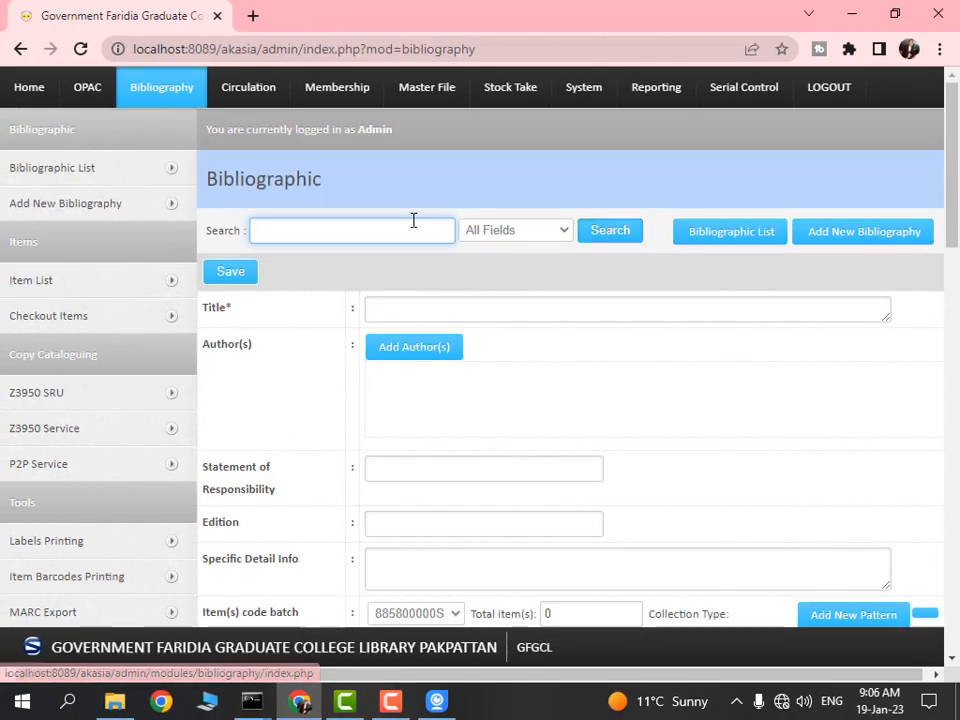
Step: Enter "تاریخ دعوت و عزیمیت" as the title of the new bibliography record
left_click(413, 310)
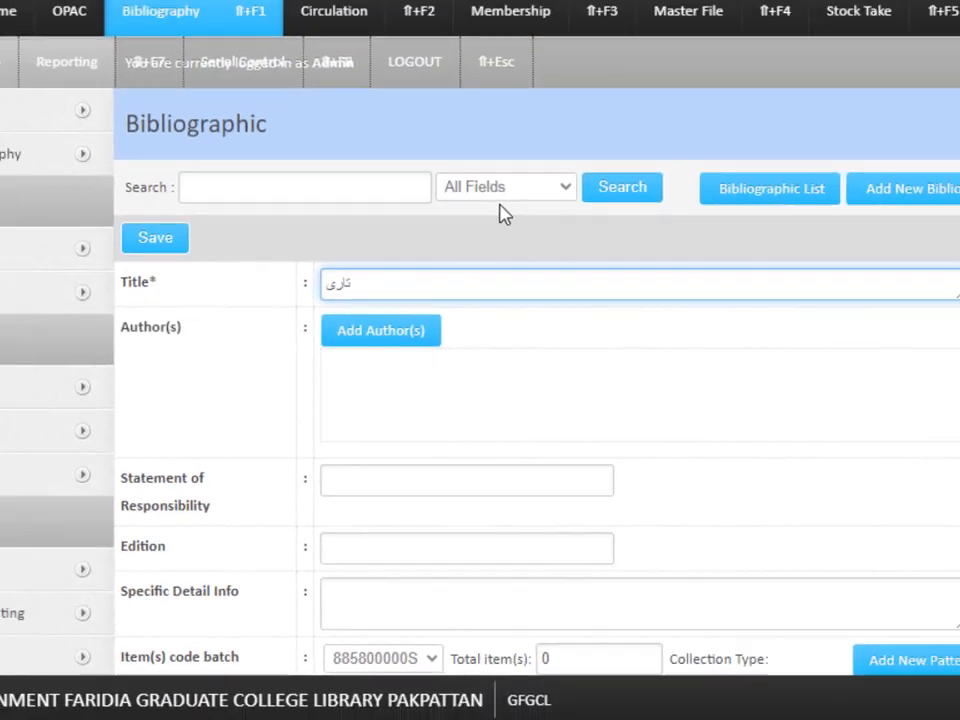
type("ک")
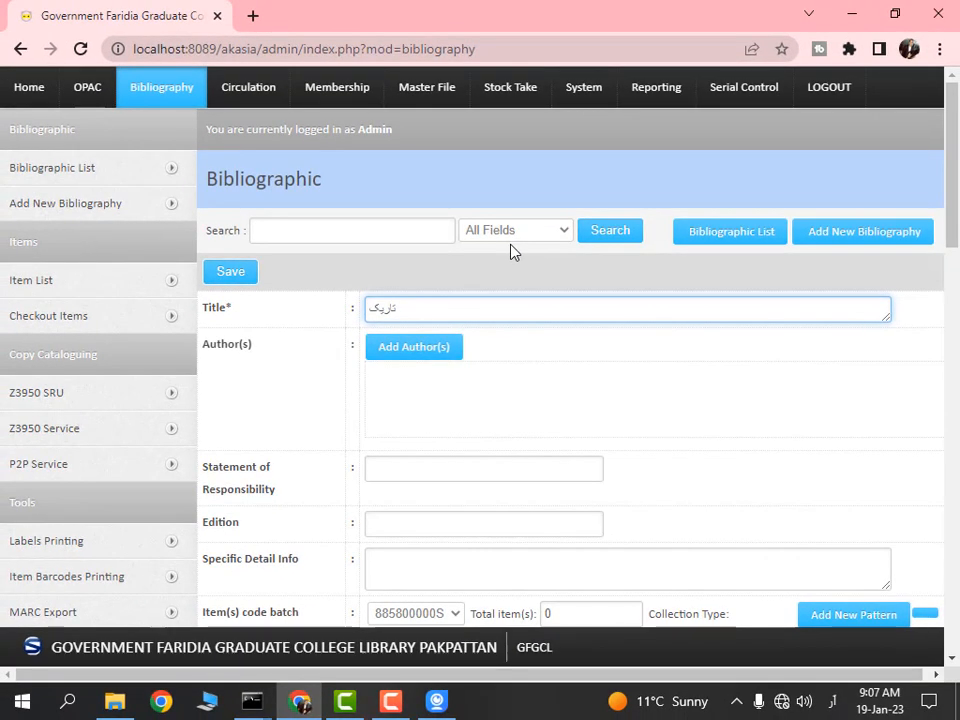
key("BackSpace")
type("خ دو")
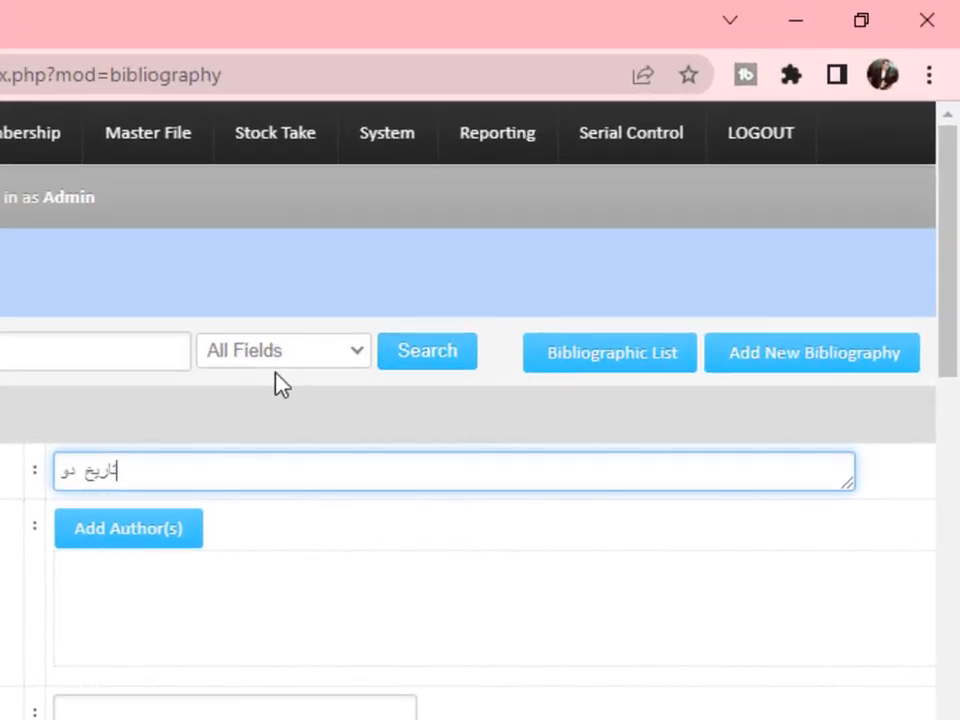
key("BackSpace")
type("عوت ")
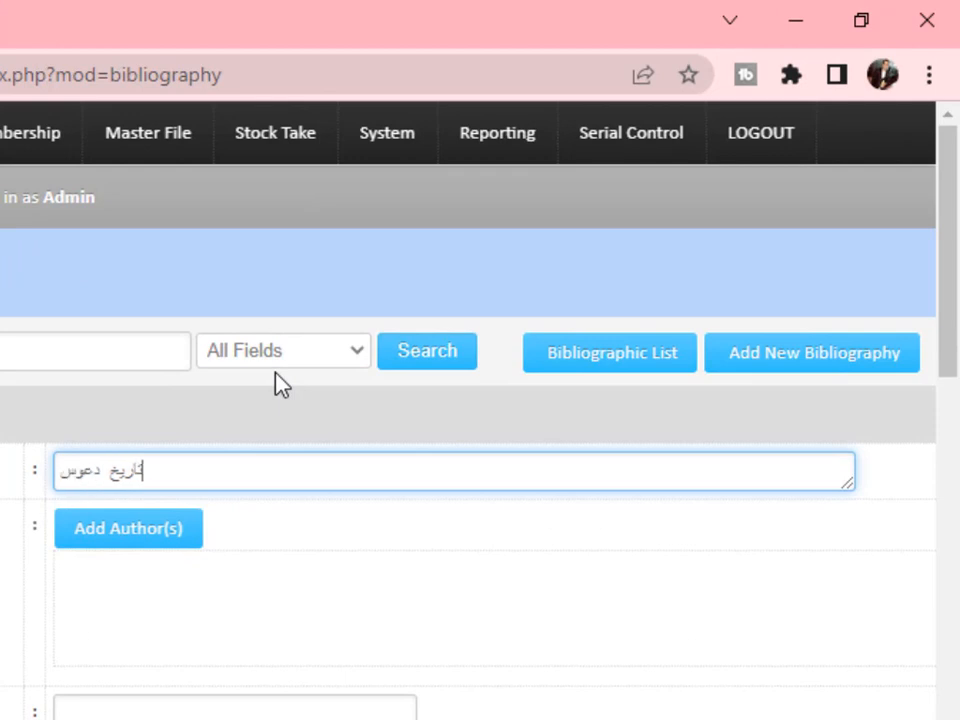
type("و عز")
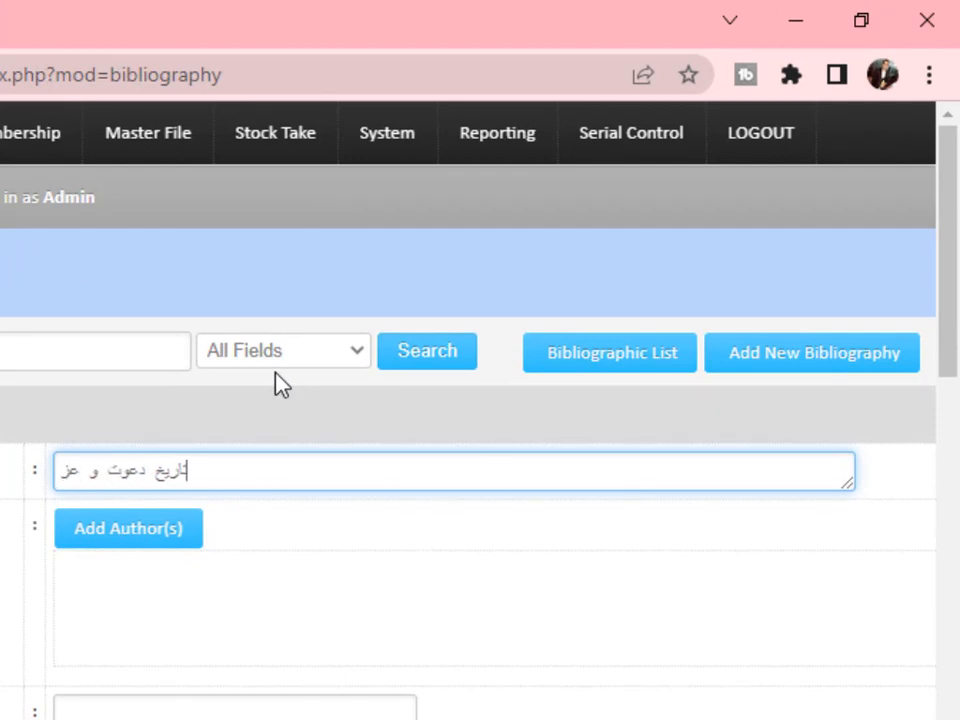
type("یمت")
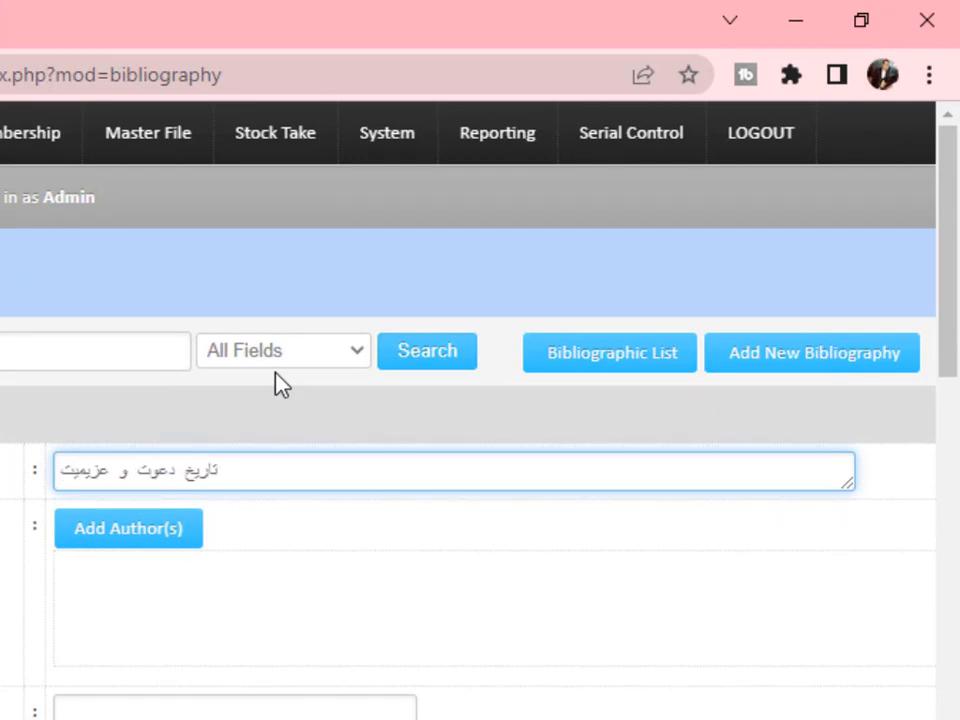
key("BackSpace")
key("BackSpace")
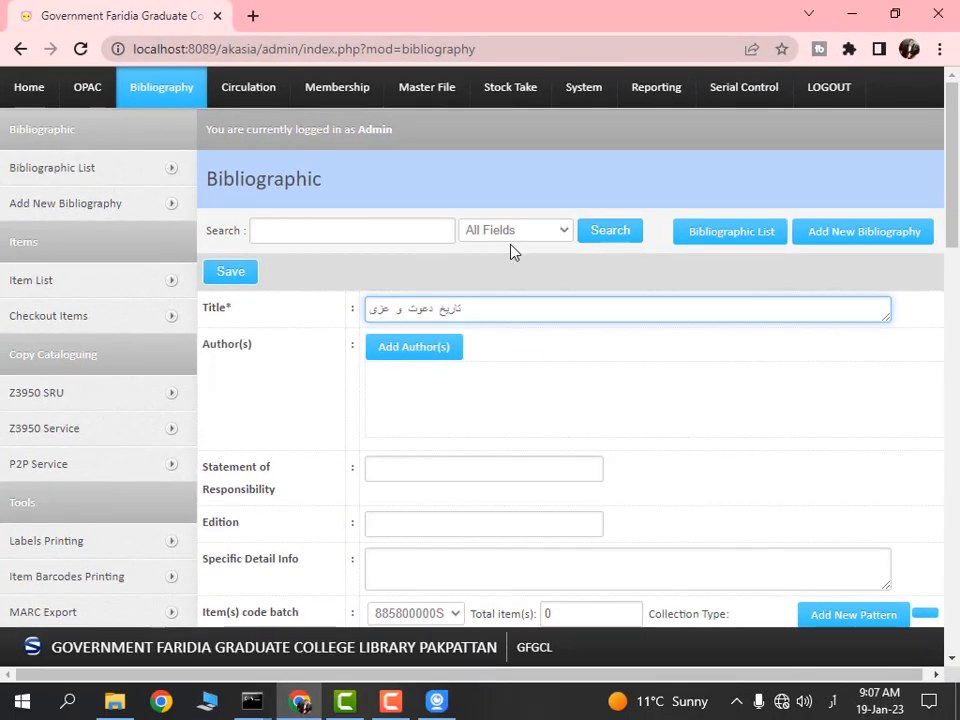
key("BackSpace")
type("یمت")
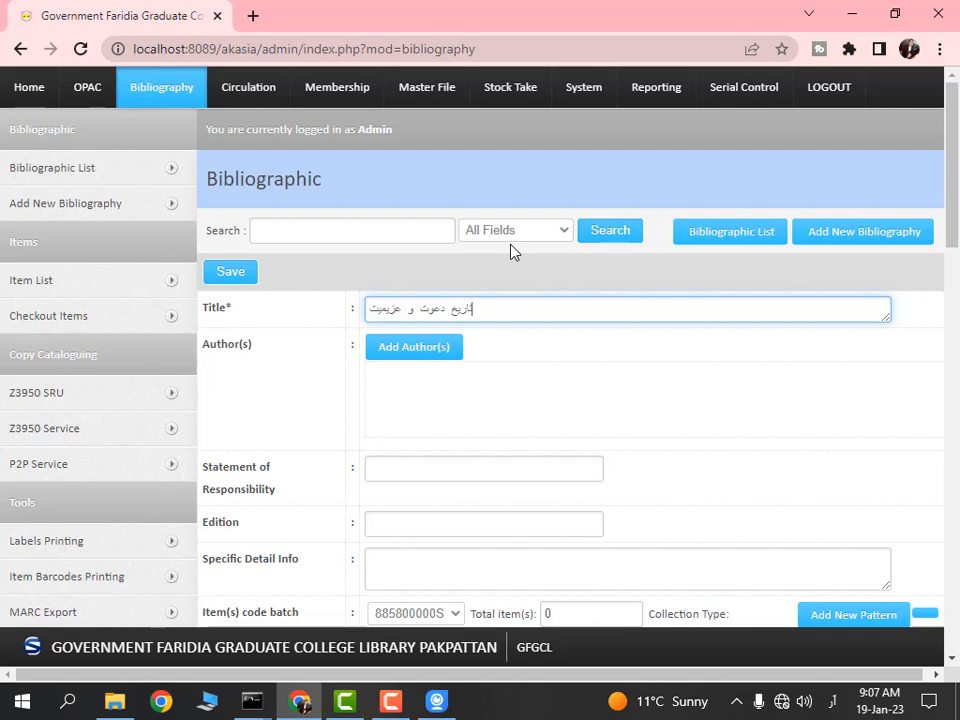
Step: Search existing authors for "مولا" and insert the matching personal name into the bibliography as primary author
left_click(424, 347)
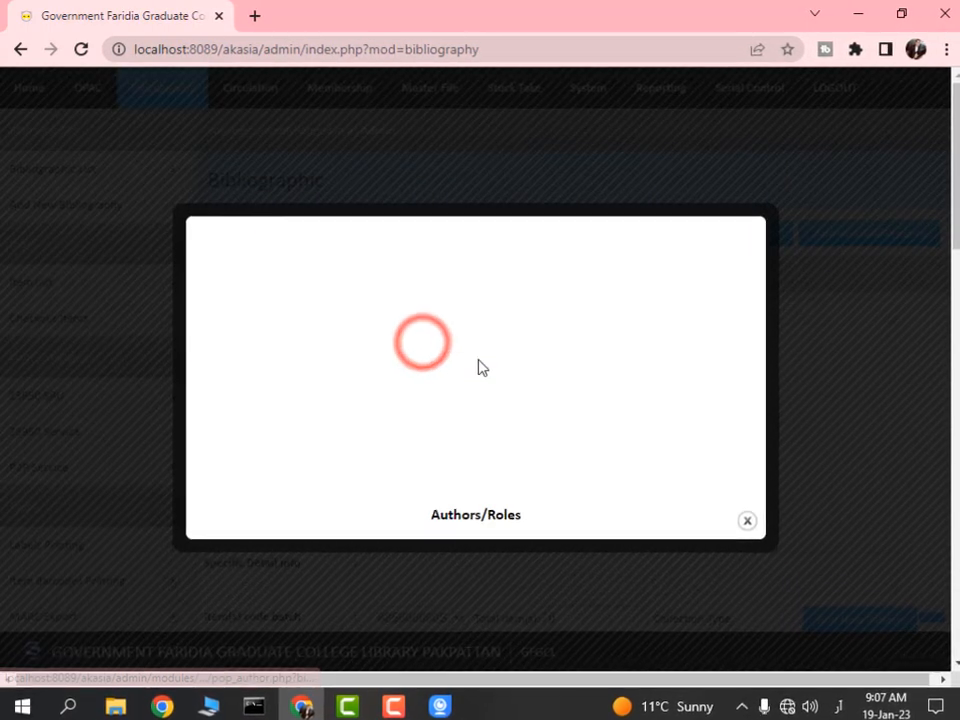
left_click(332, 259)
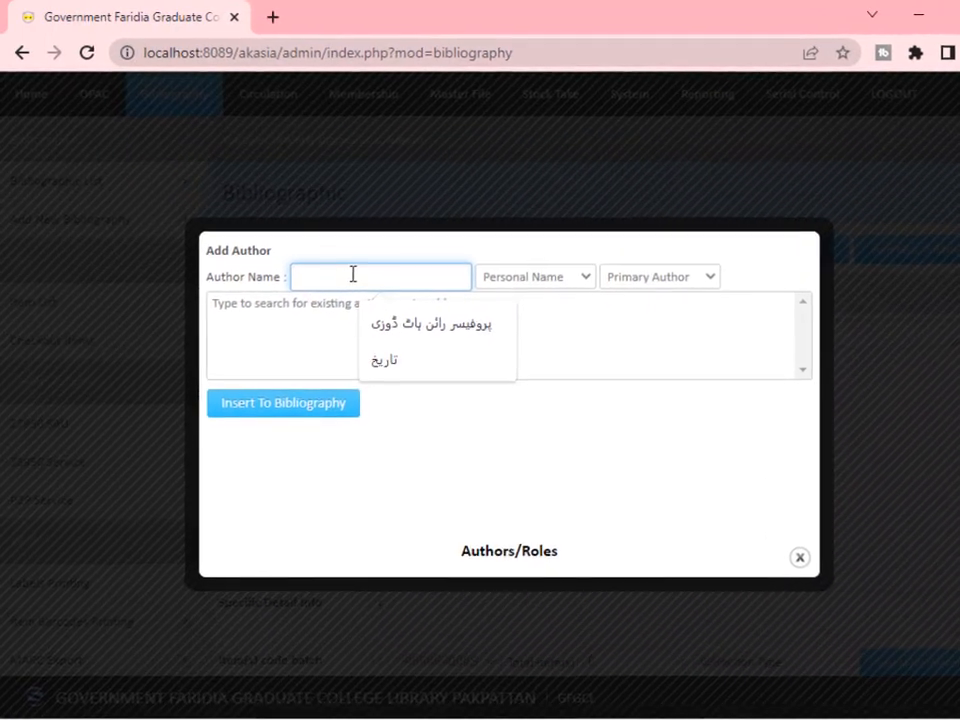
type("مو")
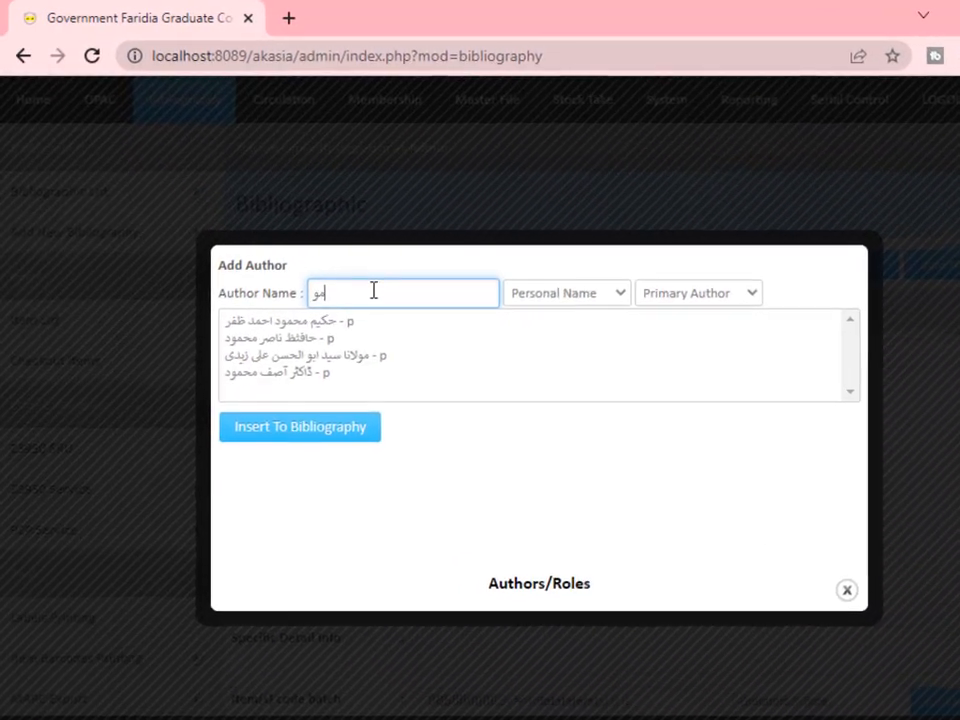
type("لا")
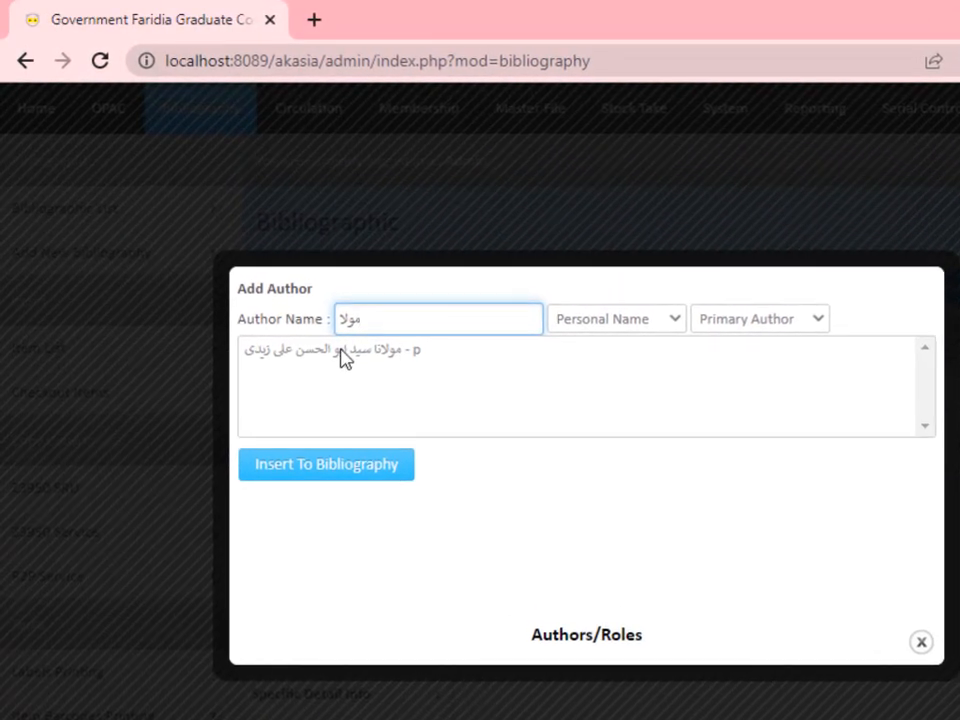
left_click(350, 355)
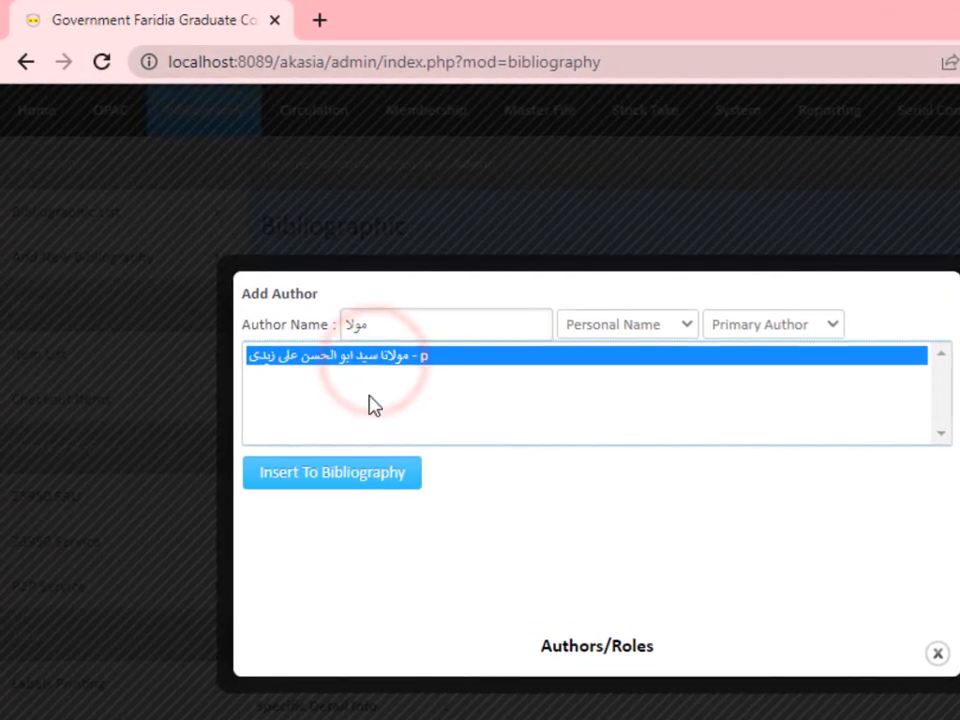
left_click(397, 357)
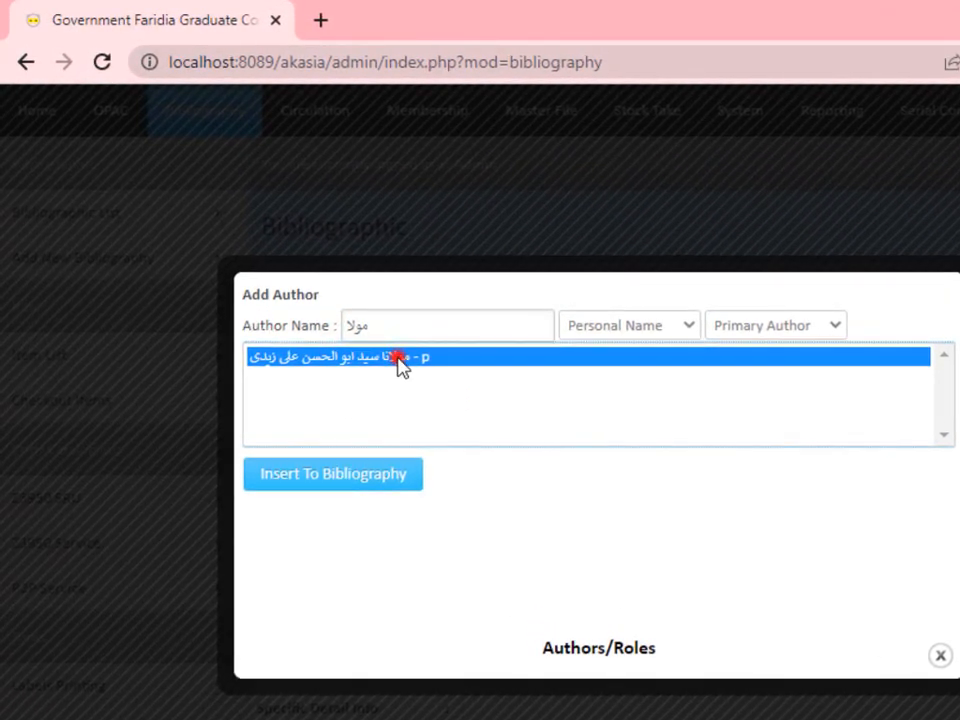
left_click(393, 478)
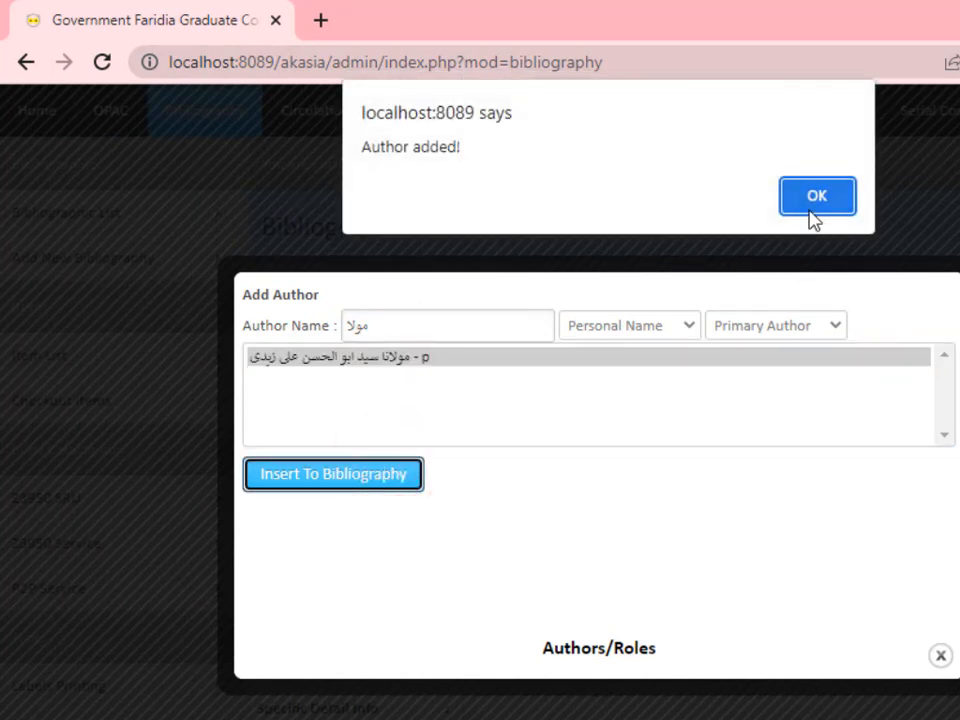
left_click(811, 212)
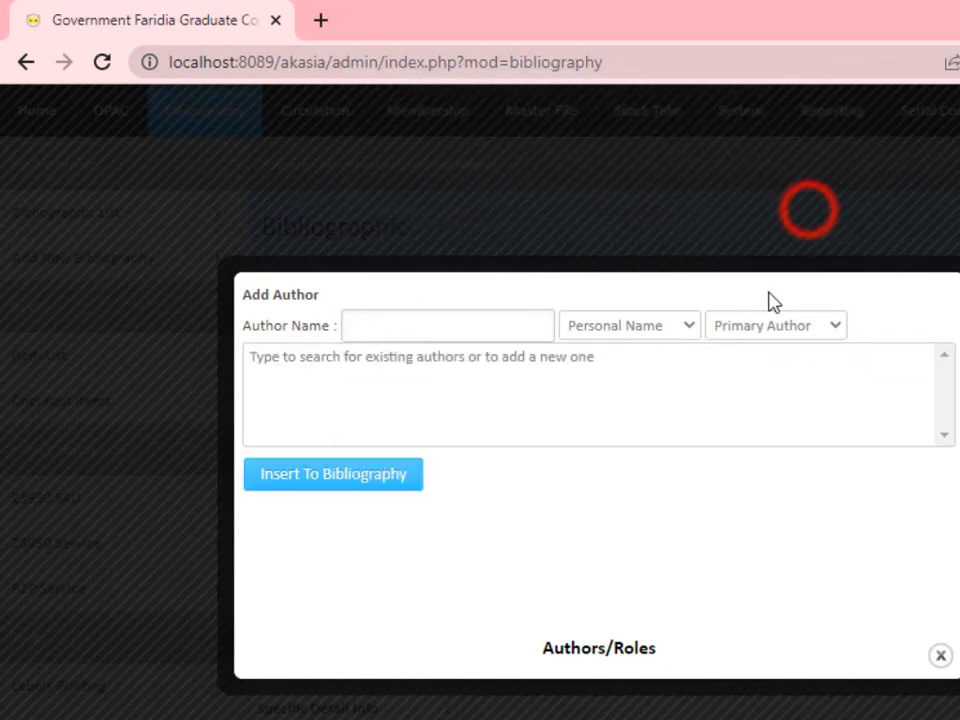
left_click(941, 656)
Step: Fill in the statement of responsibility with the author's surname, a comma and the remaining name copied from the author entry
scroll(590, 556, "down", 2)
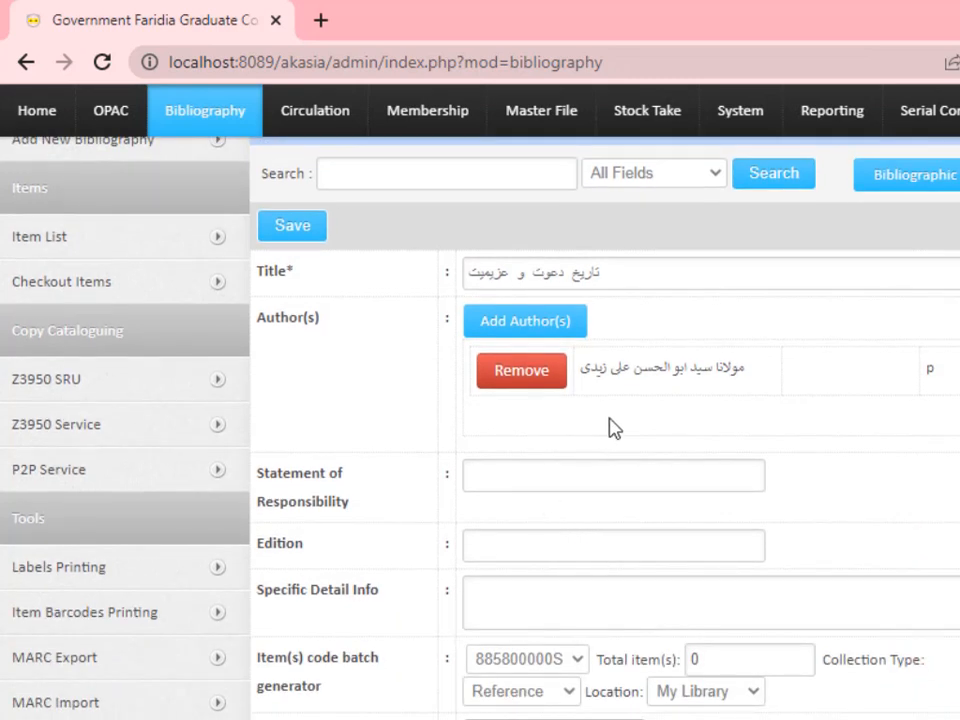
scroll(690, 420, "down", 2)
left_click(594, 345)
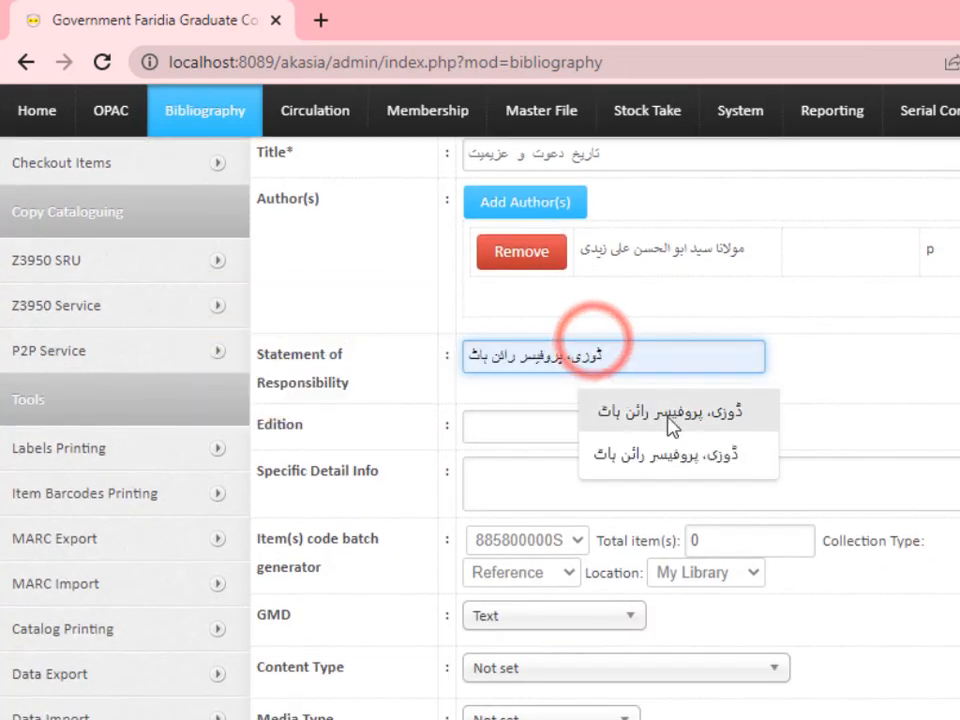
type("زیدی ،")
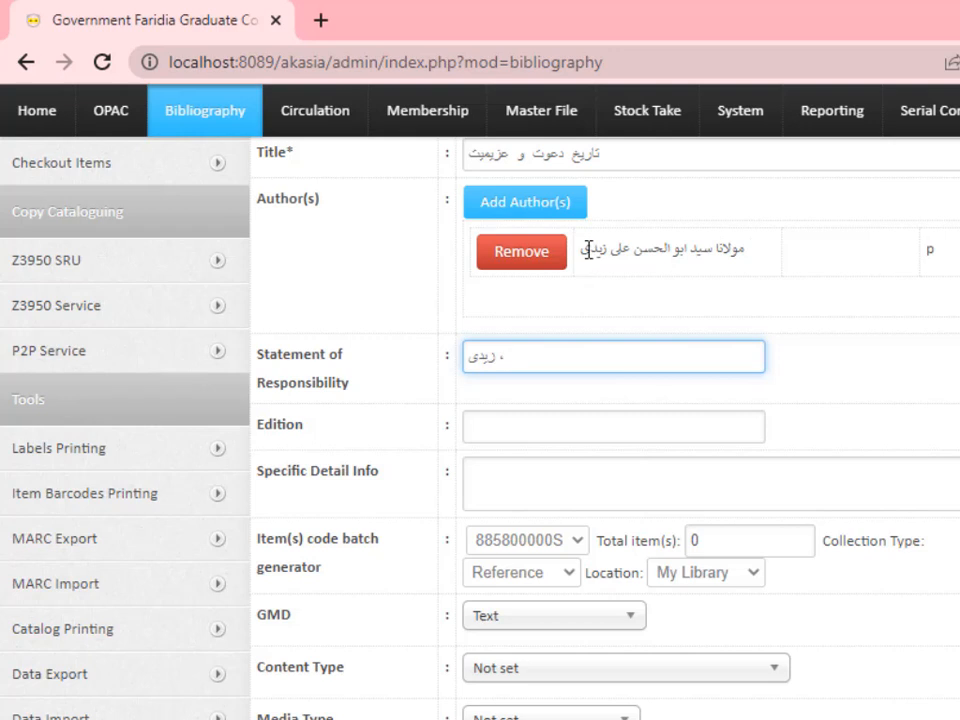
left_click_drag(612, 255, 746, 274)
key("ctrl+c")
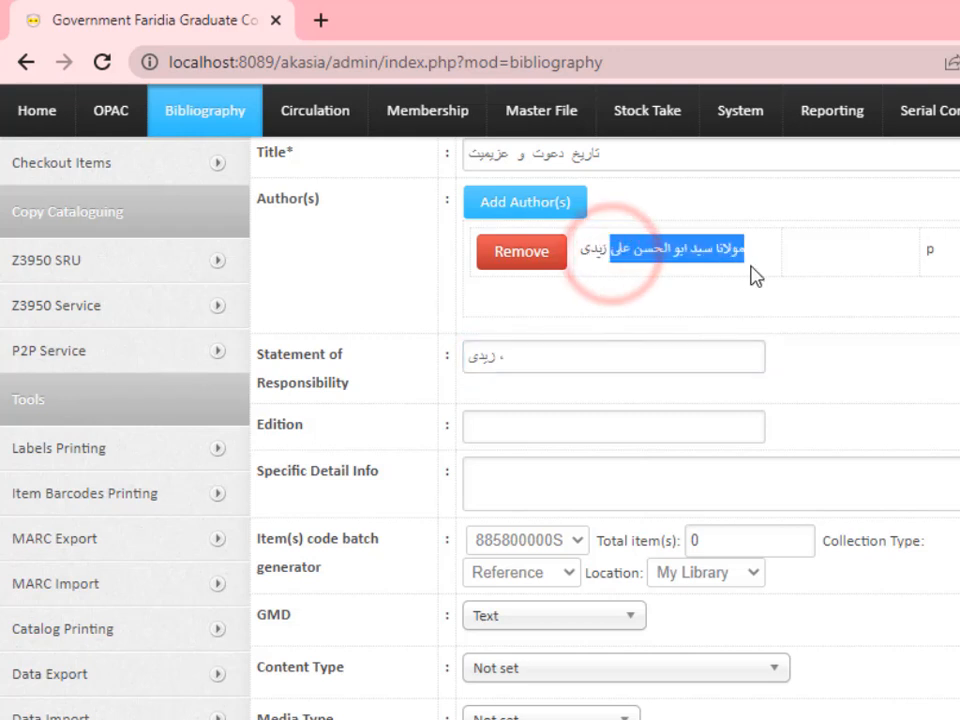
left_click(510, 356)
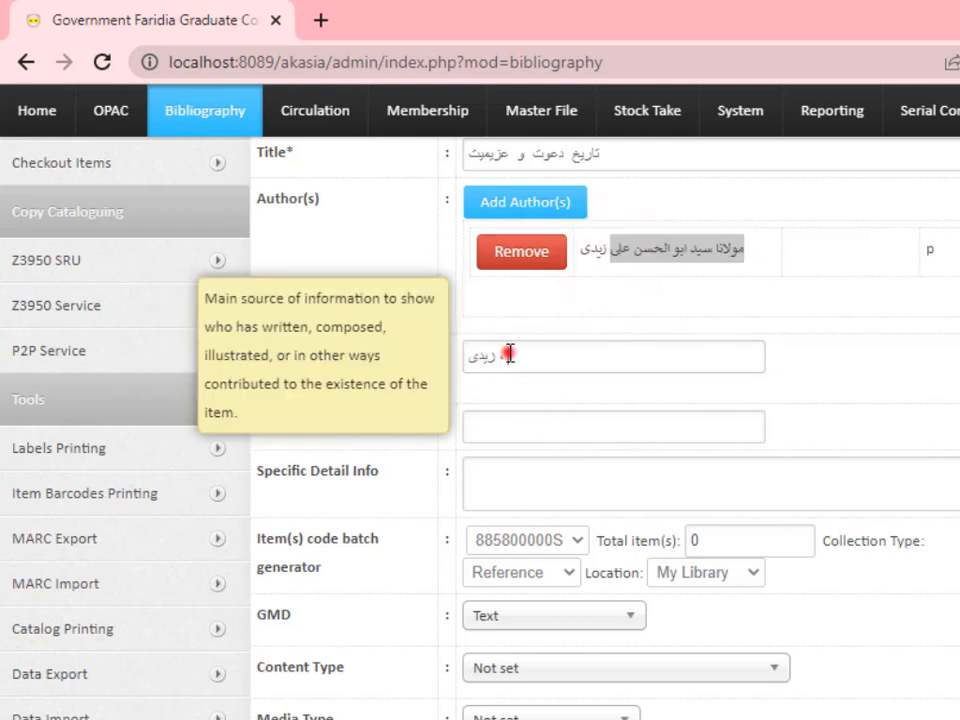
key("ctrl+v")
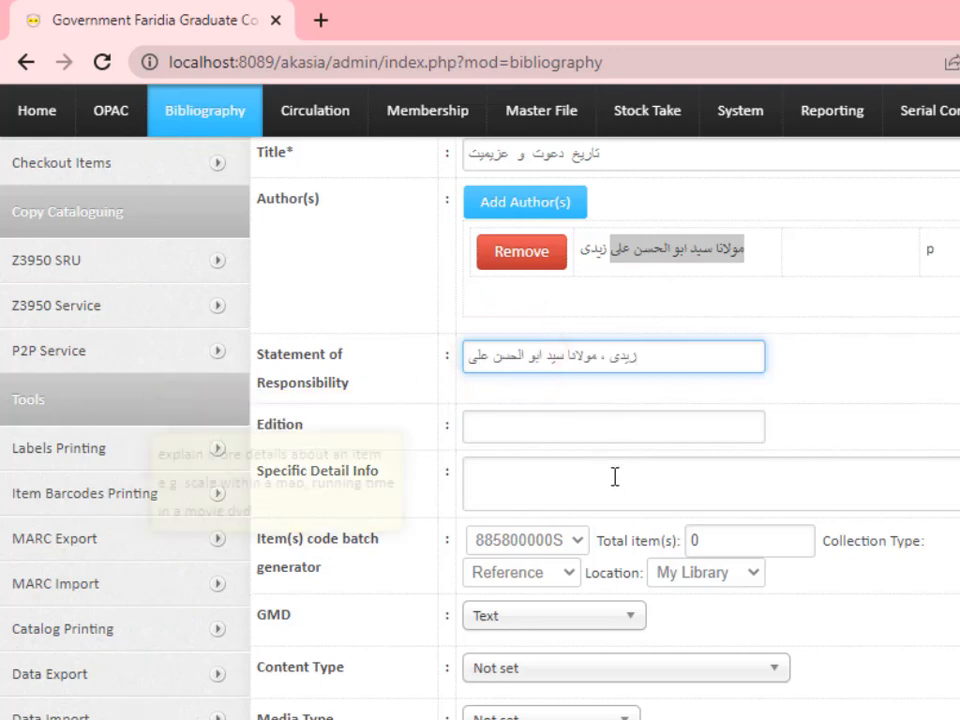
Step: Leave the edition blank and enter "عالم اسلام کی اصلاحی و تجدیدی کوششوں کا تاریخی جائزہ" as the specific detail info
scroll(600, 440, "down", 2)
scroll(575, 430, "up", 2)
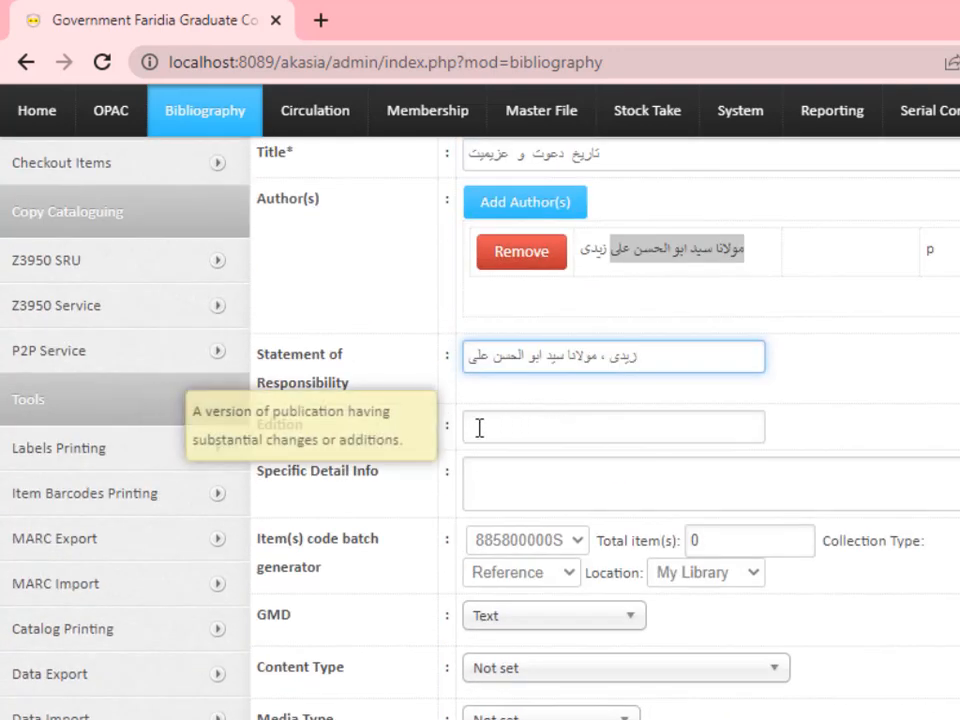
left_click(557, 429)
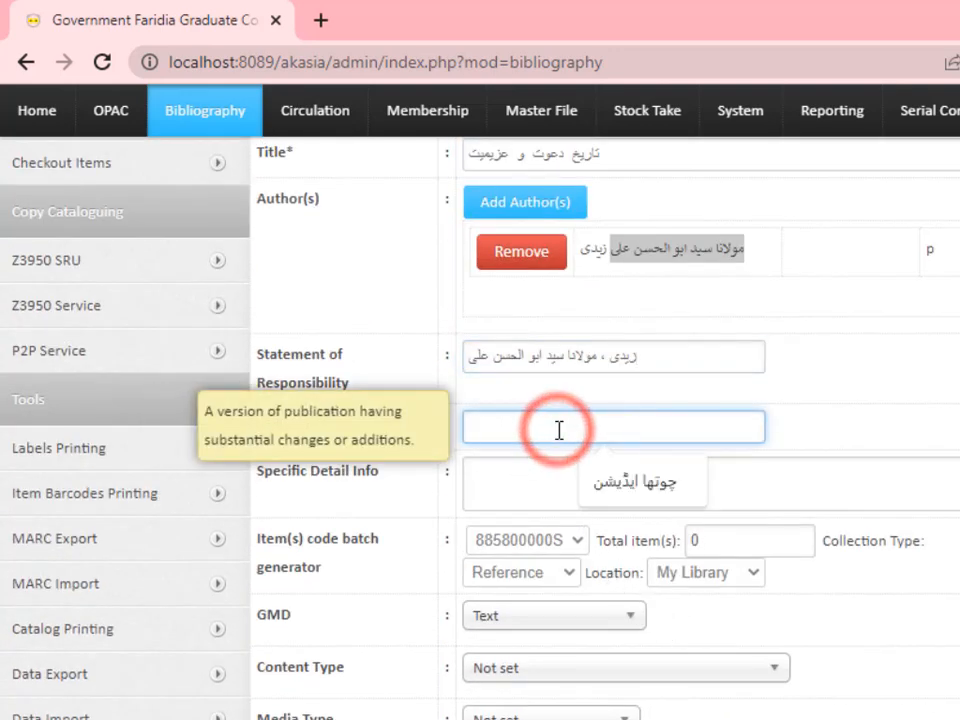
left_click(557, 429)
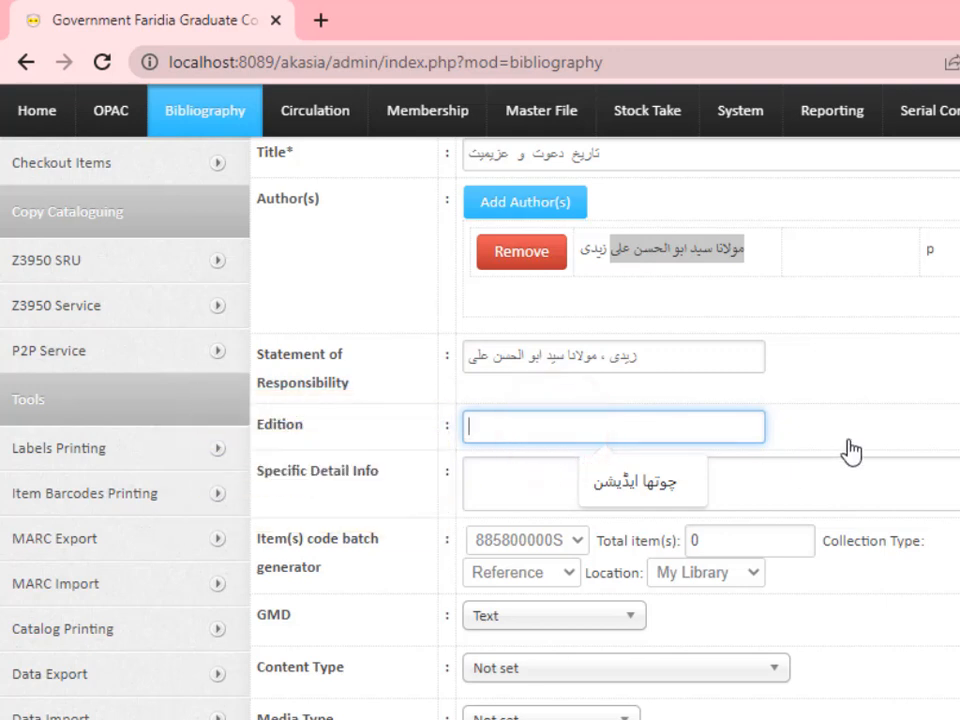
scroll(846, 455, "down", 1)
left_click(559, 365)
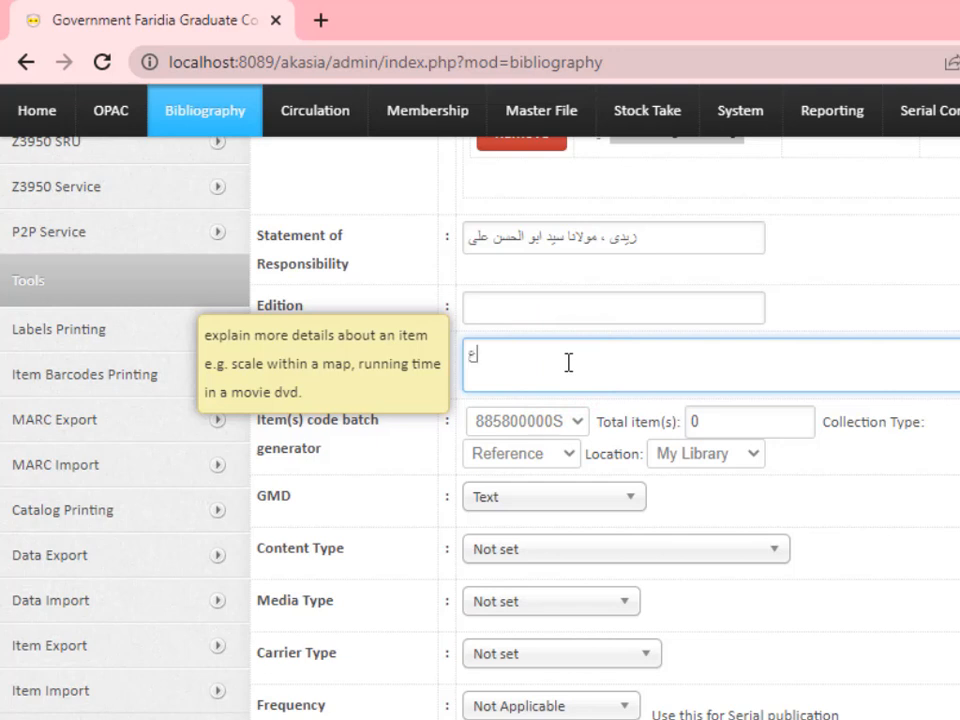
type("عالم اسلام کی اصلاحی و تجدیدی کوششوں")
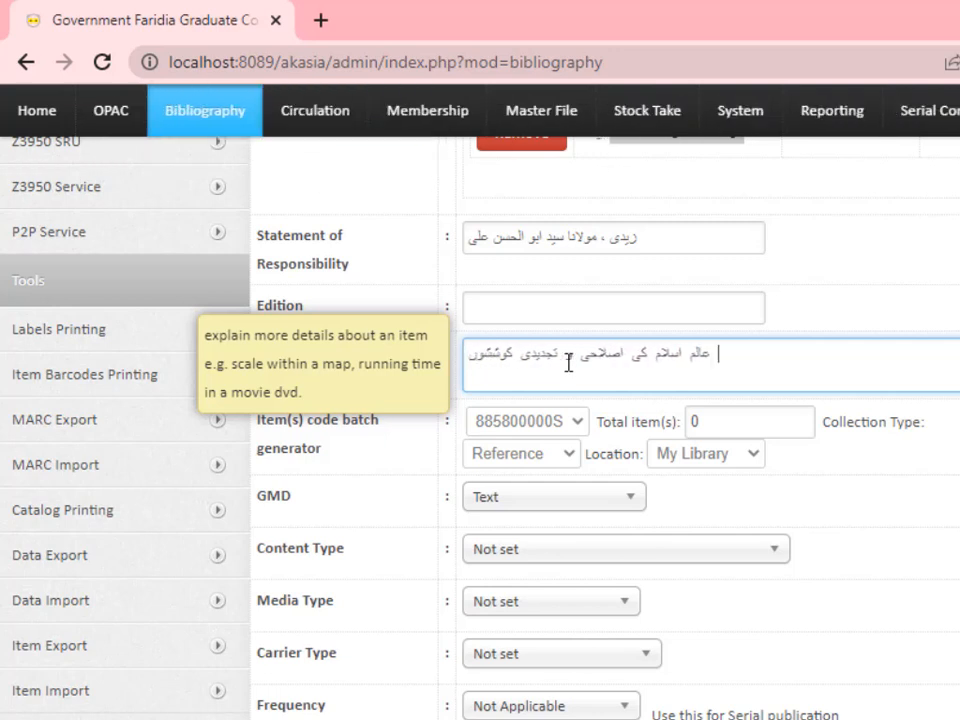
type(" کا تاریخی جائزہ")
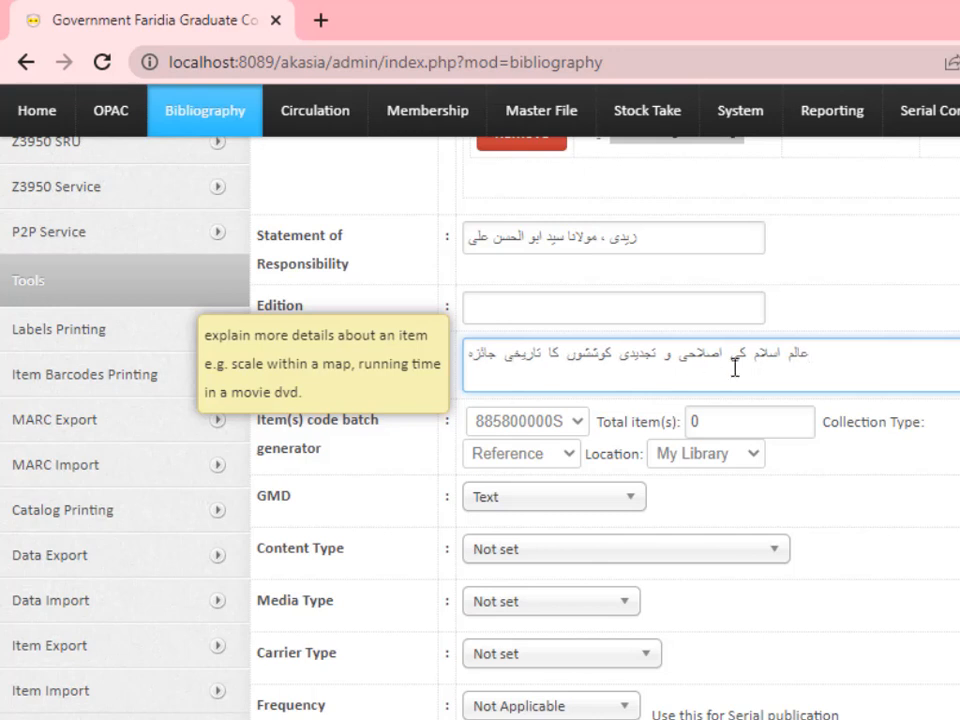
scroll(640, 474, "down", 1)
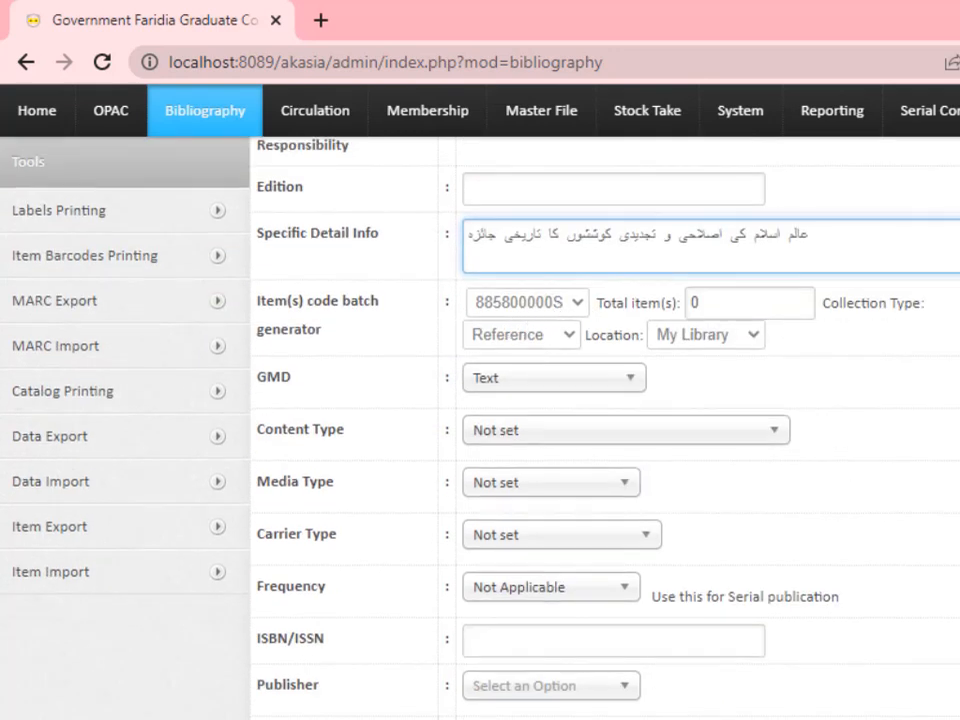
left_click_drag(850, 375, 232, 311)
left_click(958, 394)
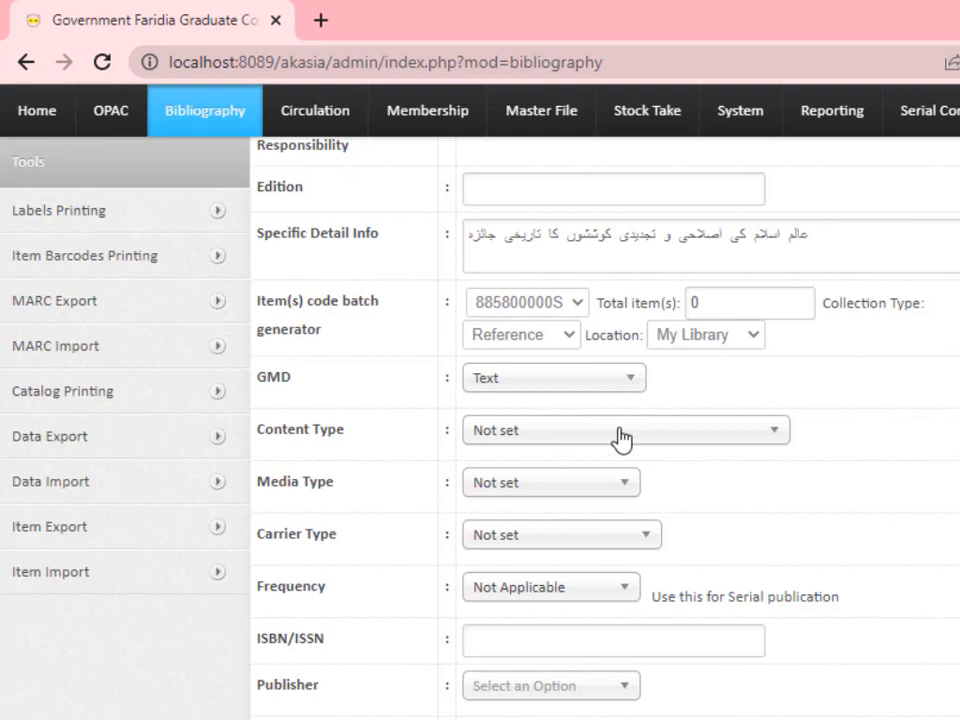
Step: Leave the ISBN/ISSN blank and choose "مجلس نشریات اسلام" as the publisher by searching for "مجلس"
scroll(620, 438, "down", 2)
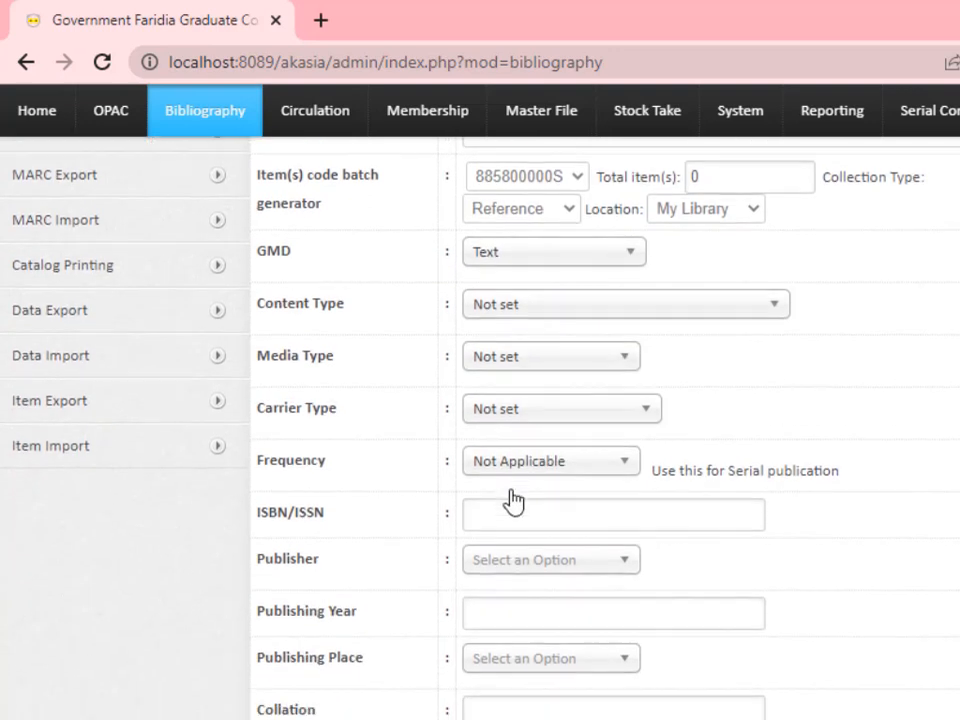
scroll(512, 500, "down", 1)
left_click(499, 401)
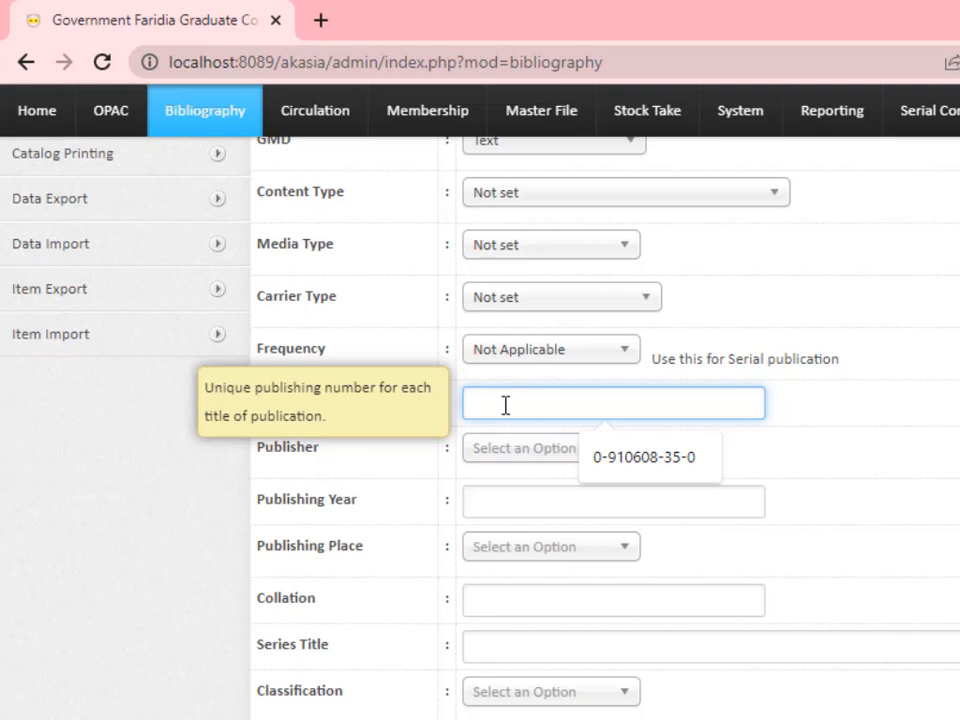
left_click(514, 452)
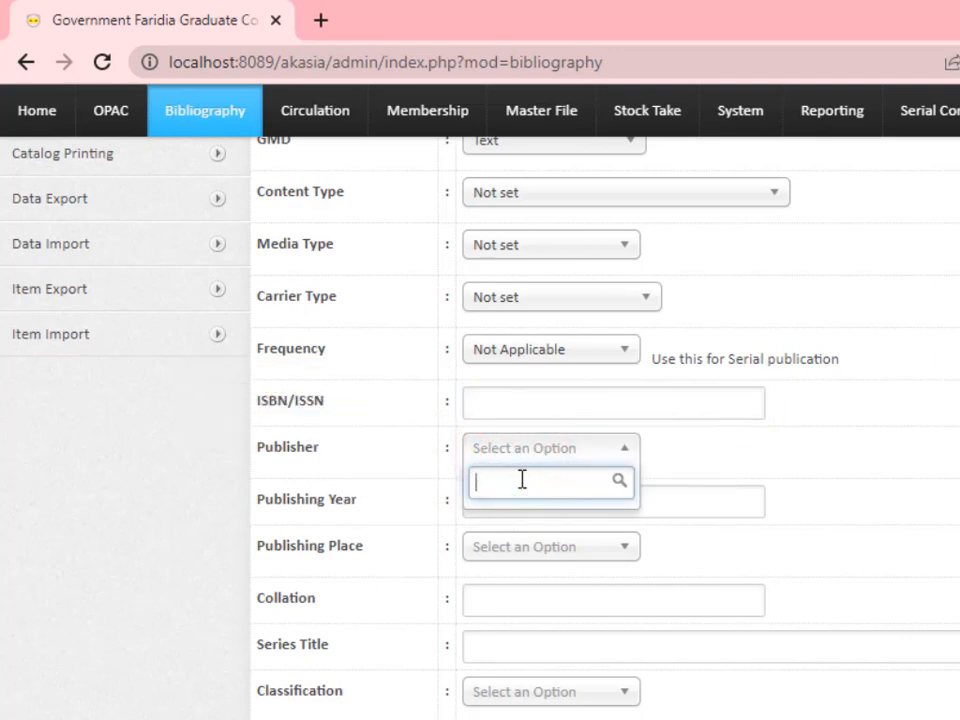
type("مجلس")
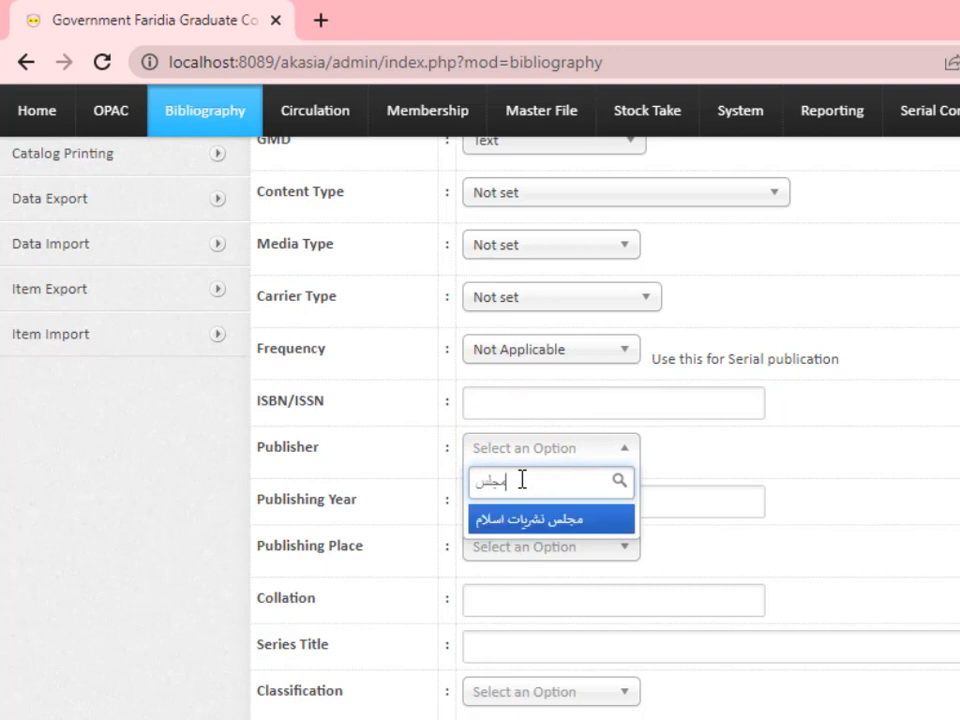
left_click(583, 522)
Step: Set the publishing year to 2002 and choose "کراچی" as the publishing place by searching for "کرا"
left_click(566, 501)
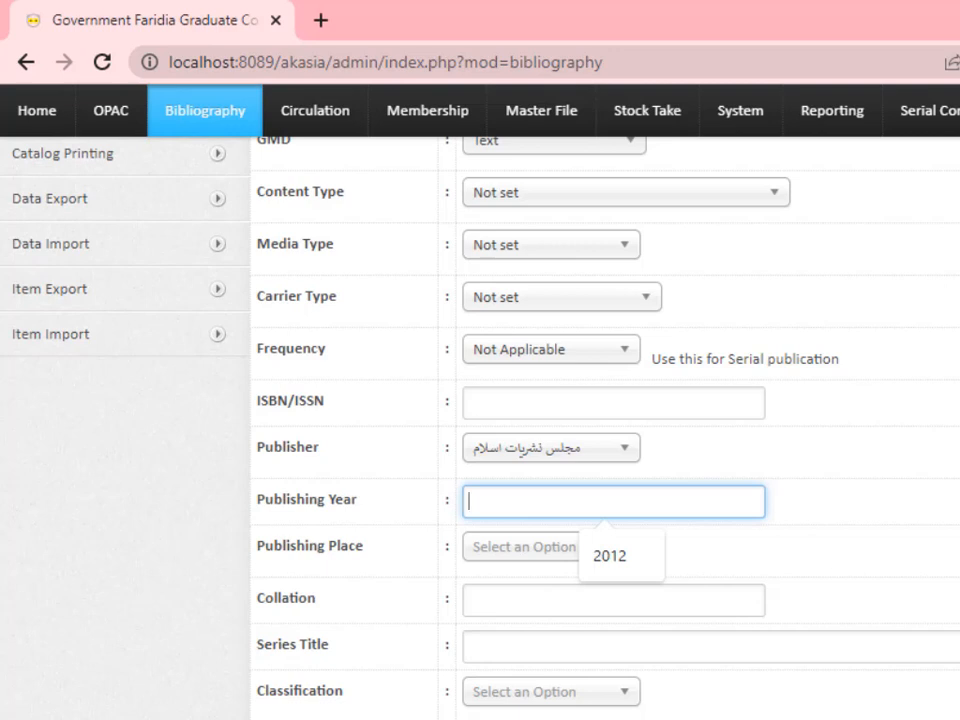
type("002")
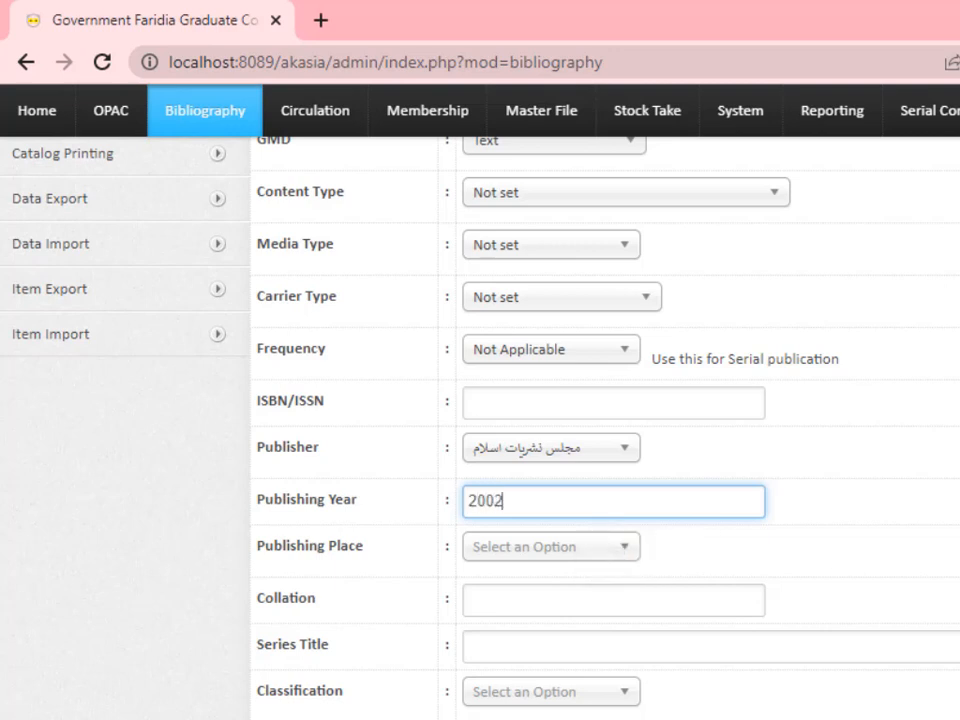
left_click(617, 553)
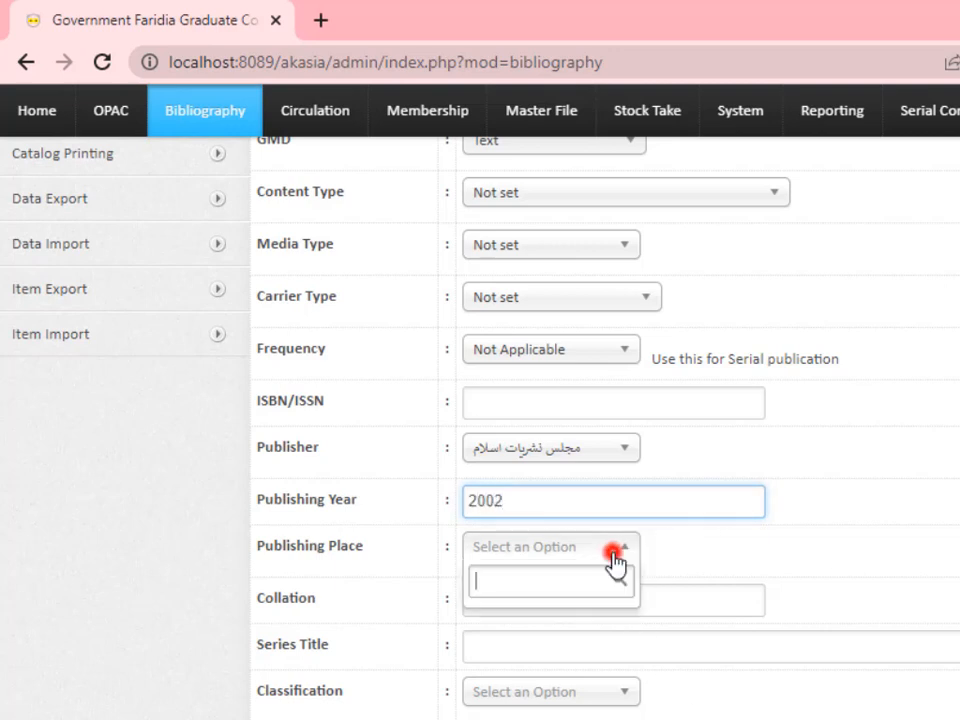
left_click(566, 579)
type("کرا")
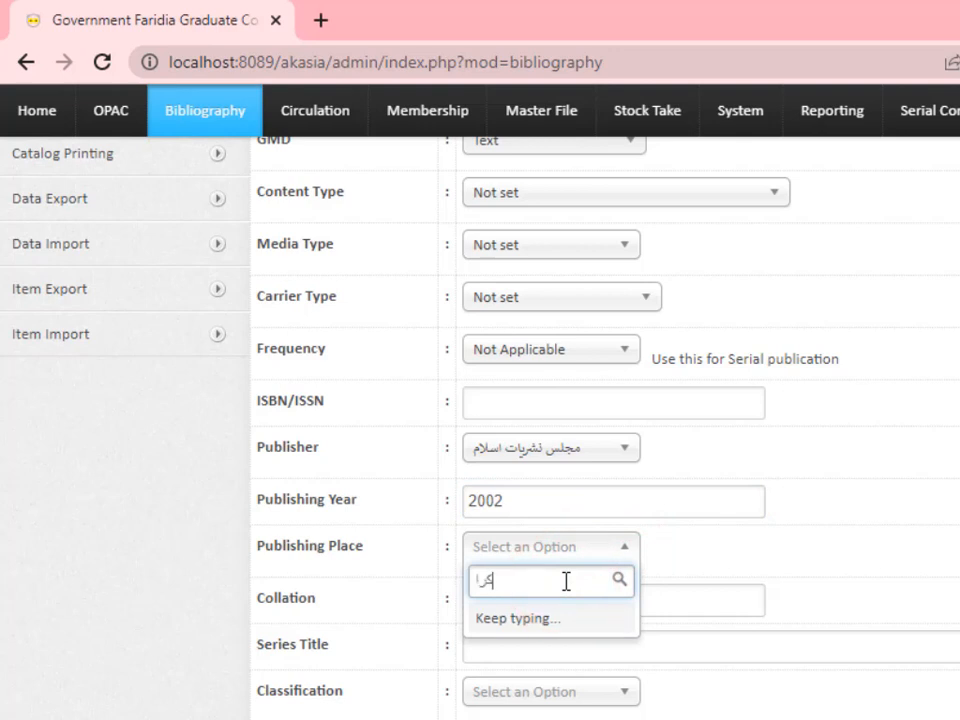
type("ی")
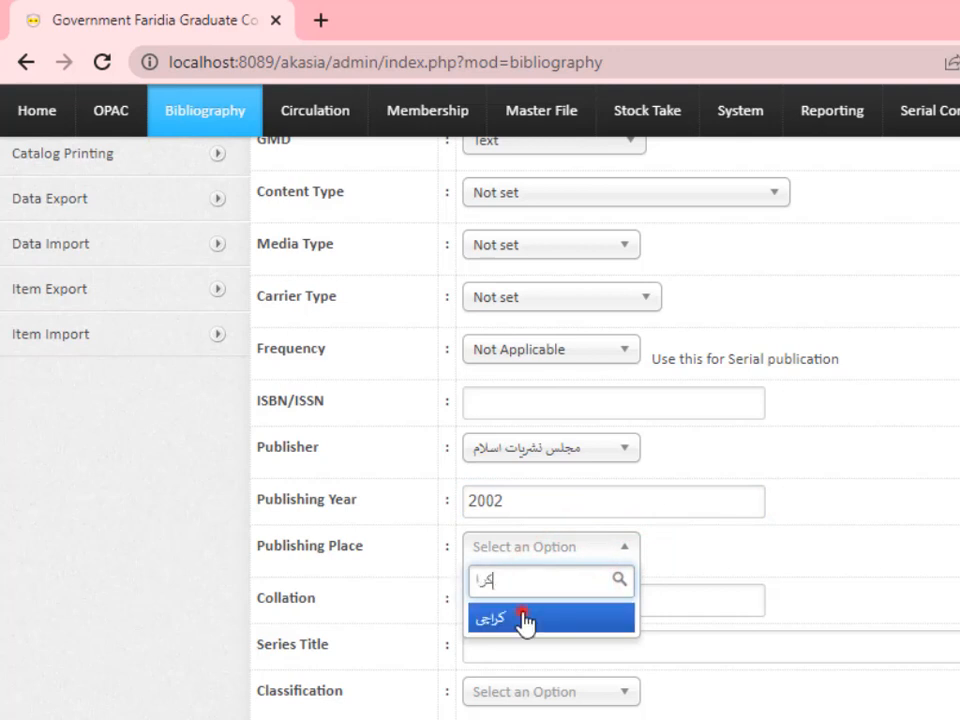
left_click(525, 622)
Step: Enter "436 ص" as the collation for the book's page count
scroll(640, 518, "down", 2)
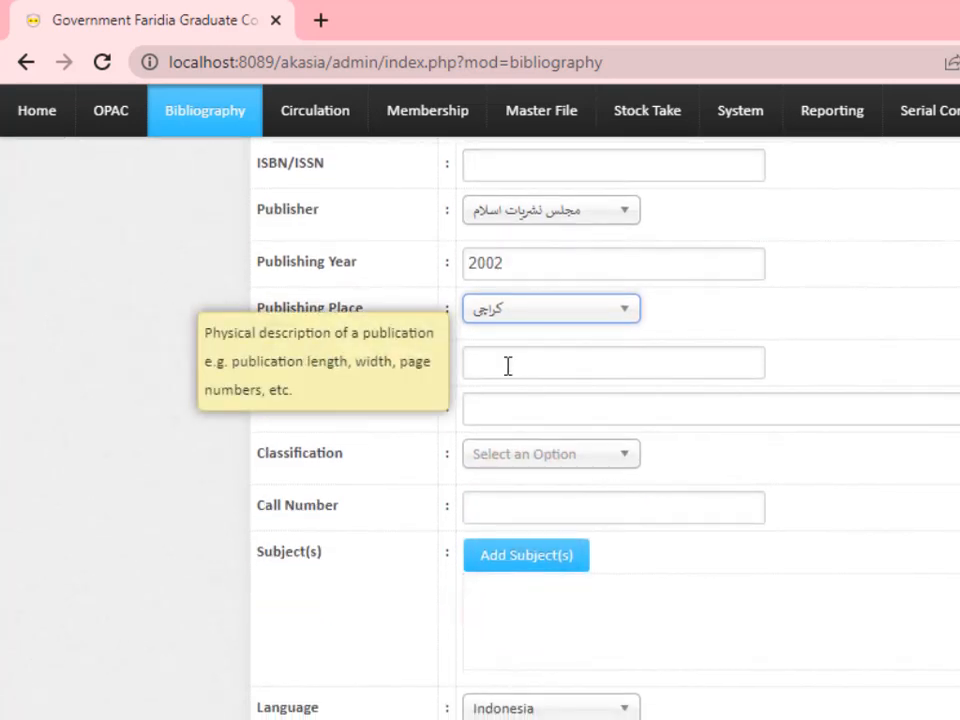
left_click(508, 366)
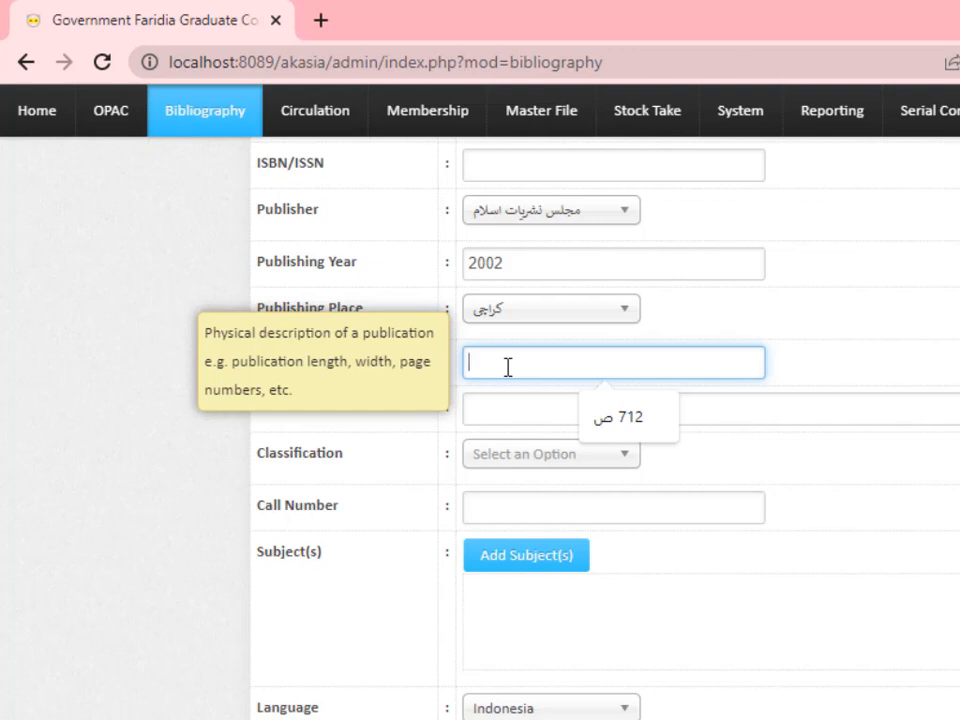
type("436")
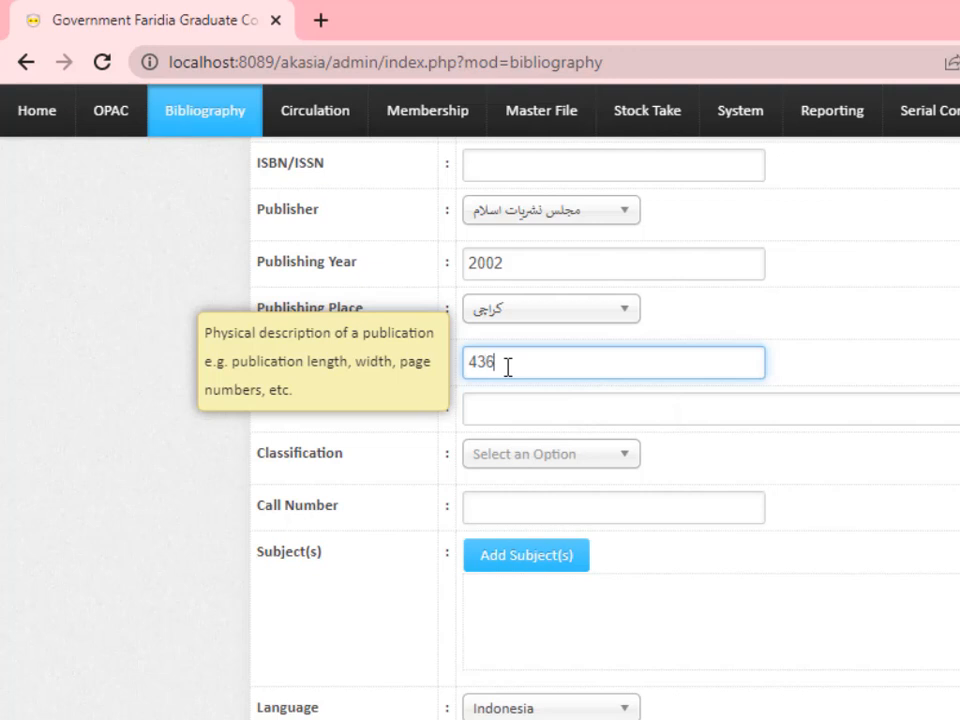
type(" ص")
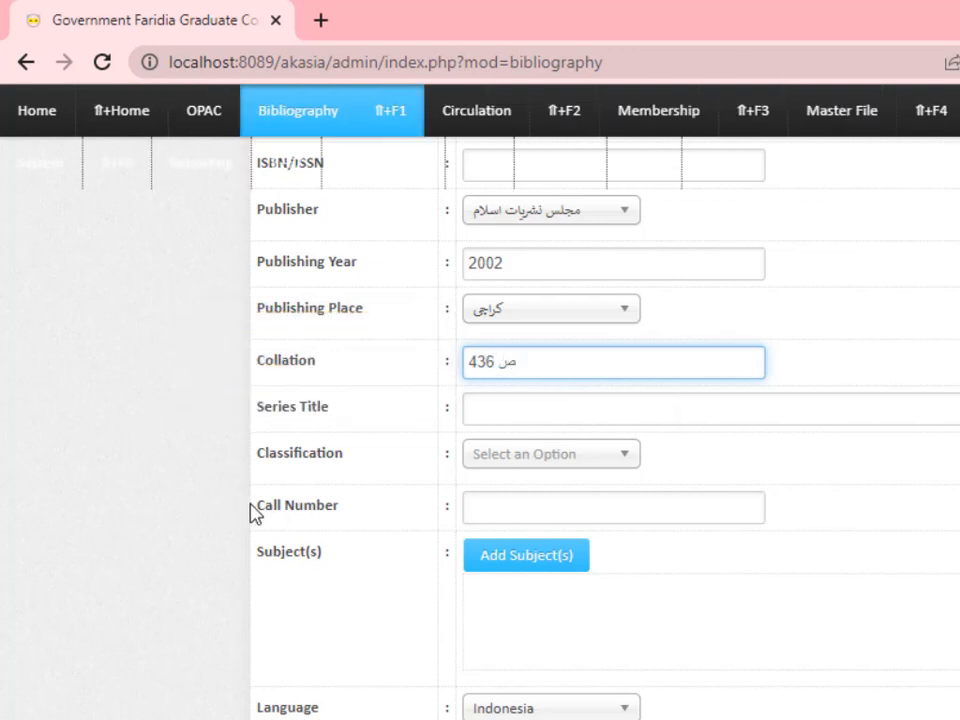
Step: Leave the series title blank, add 297.9 as a new classification and complete the call number as "297.9 ز ی د"
scroll(540, 399, "down", 1)
left_click(585, 338)
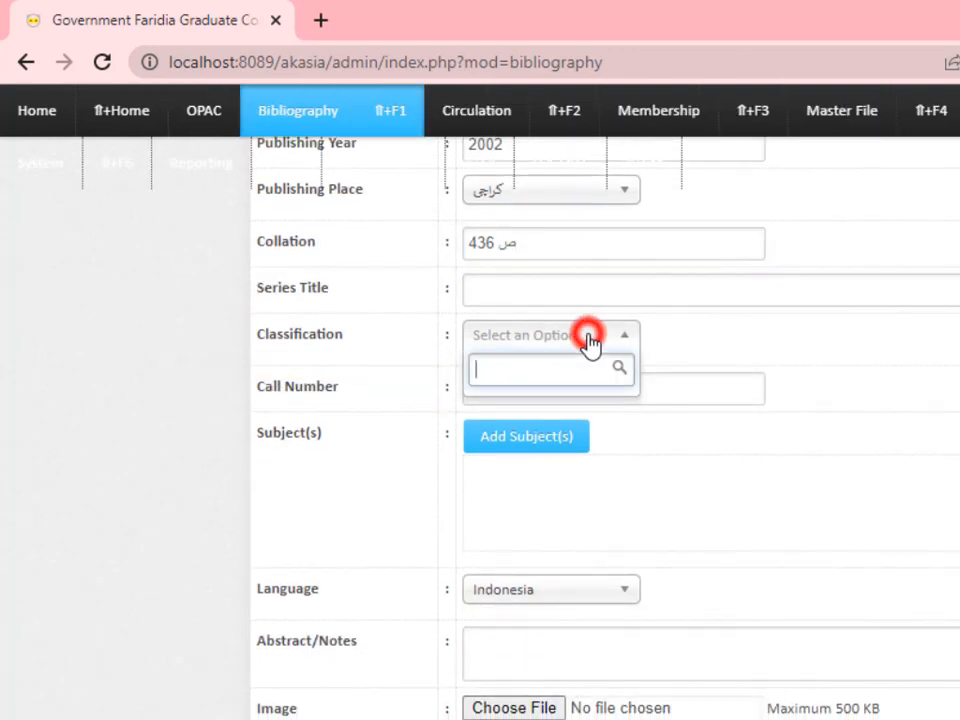
type("29")
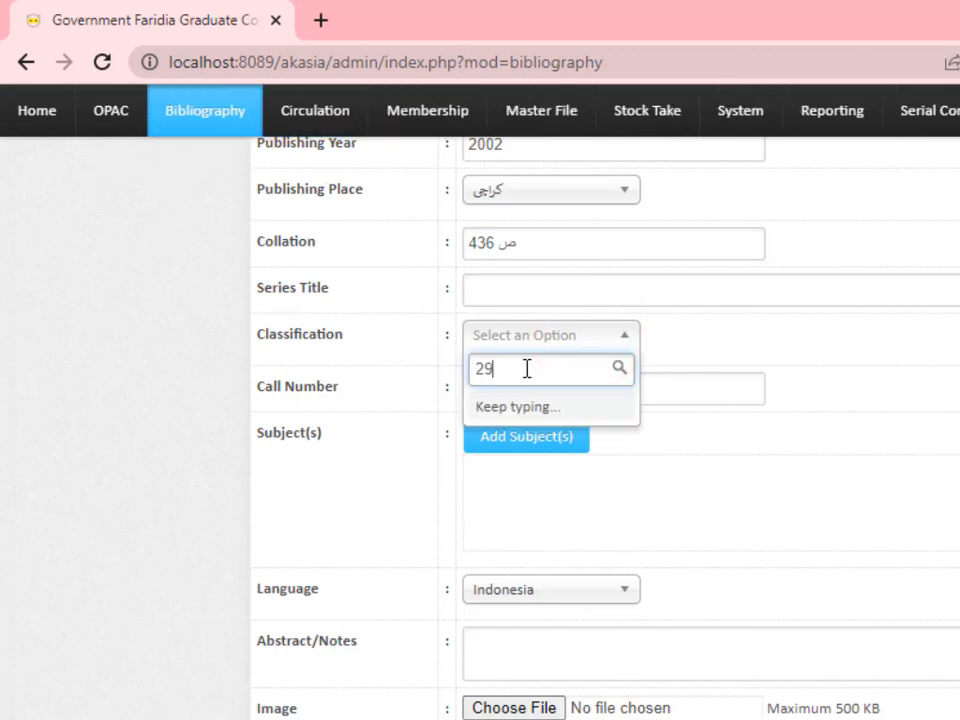
type("1")
key("BackSpace")
type("7.1")
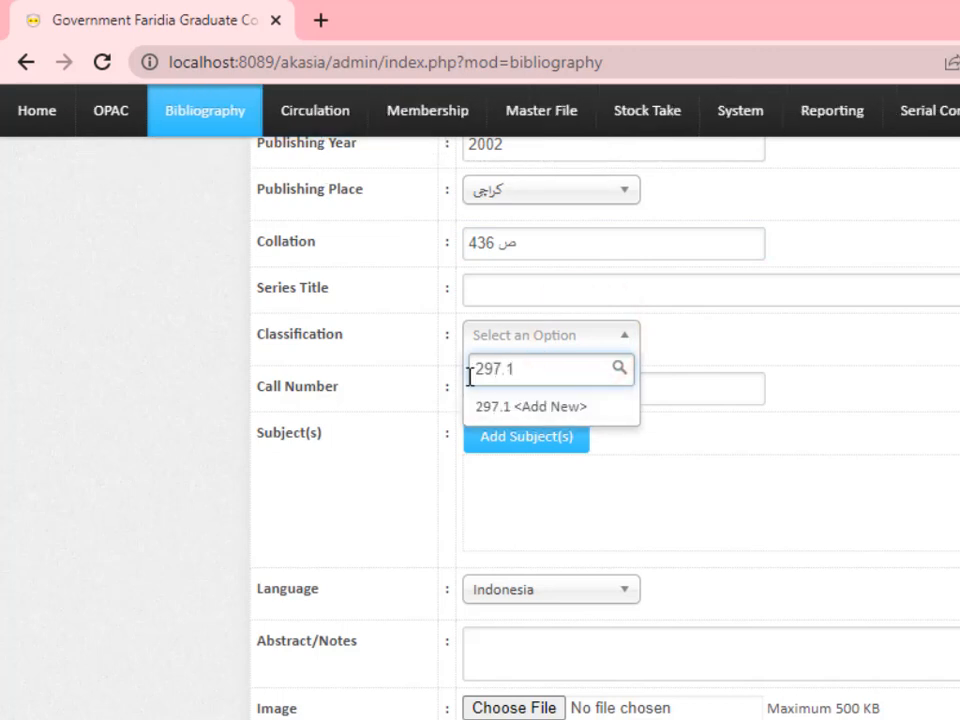
key("BackSpace")
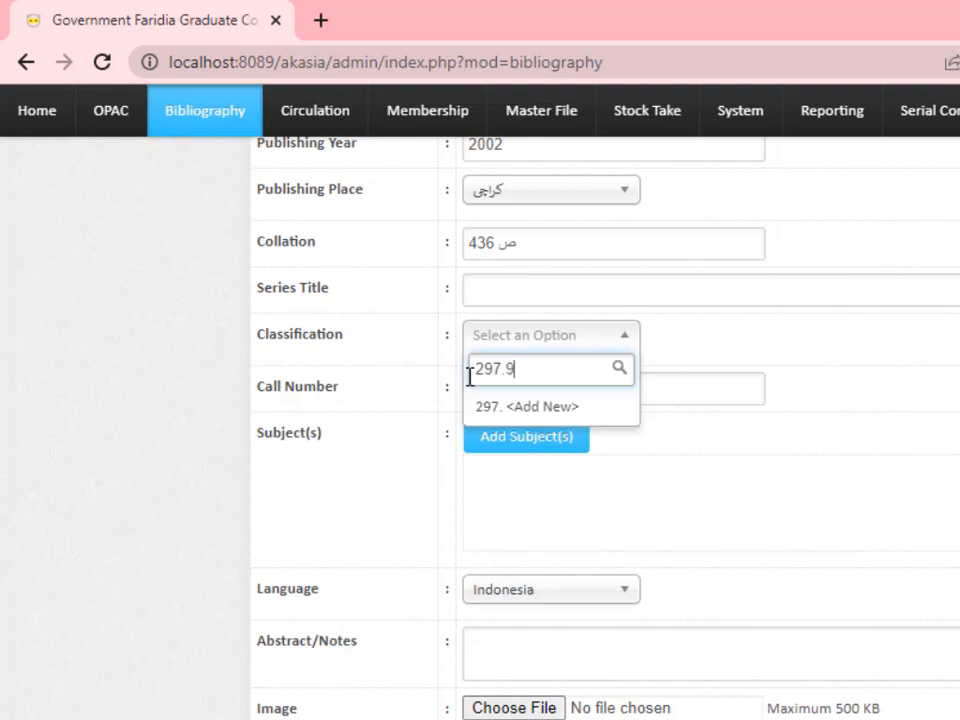
left_click(515, 407)
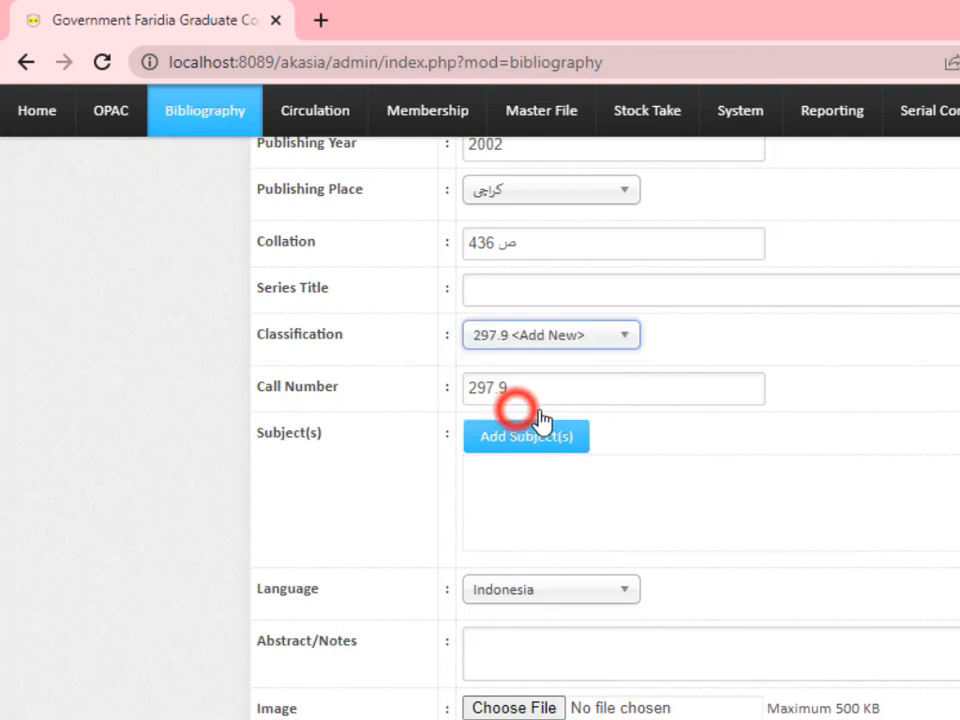
left_click(533, 386)
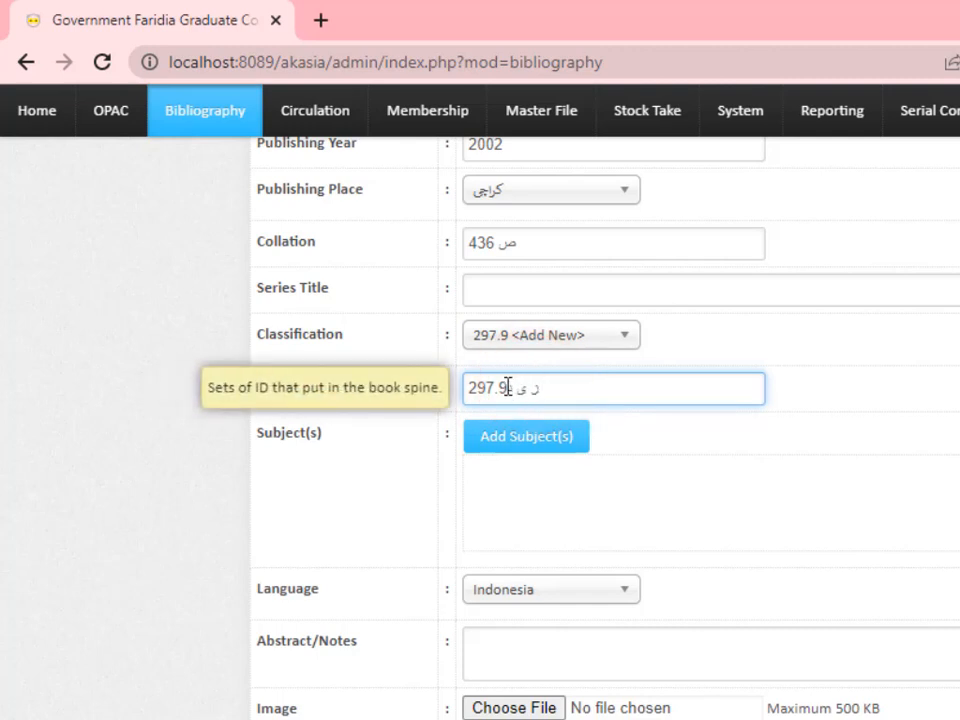
left_click(505, 387)
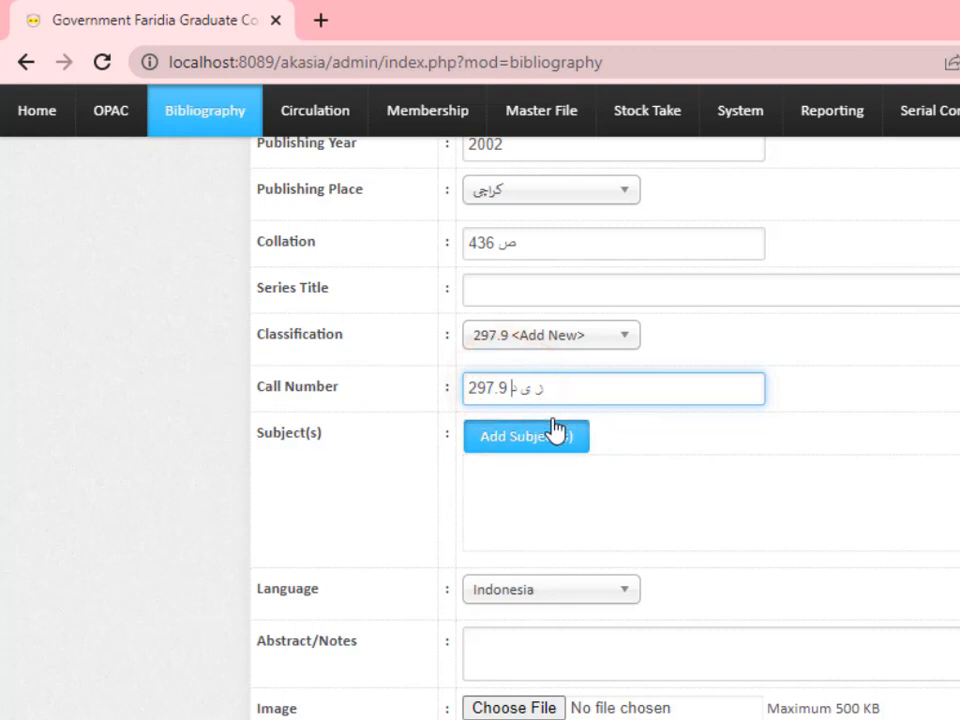
Step: Add "اسلام" to the bibliography as a primary topic subject
scroll(512, 440, "down", 1)
left_click(513, 318)
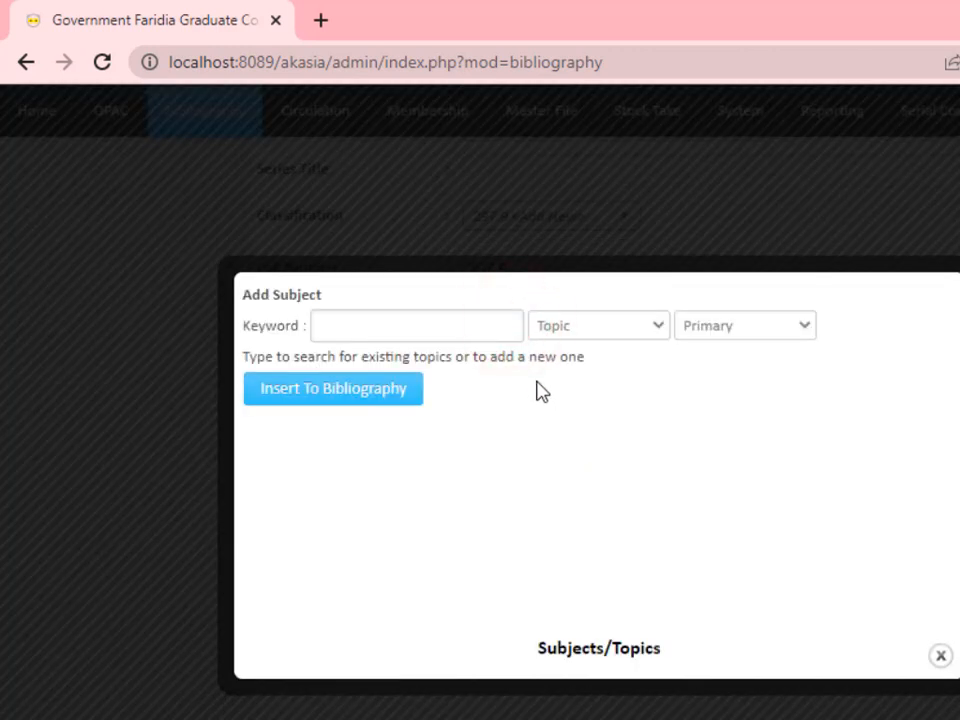
left_click(456, 317)
type("اسک")
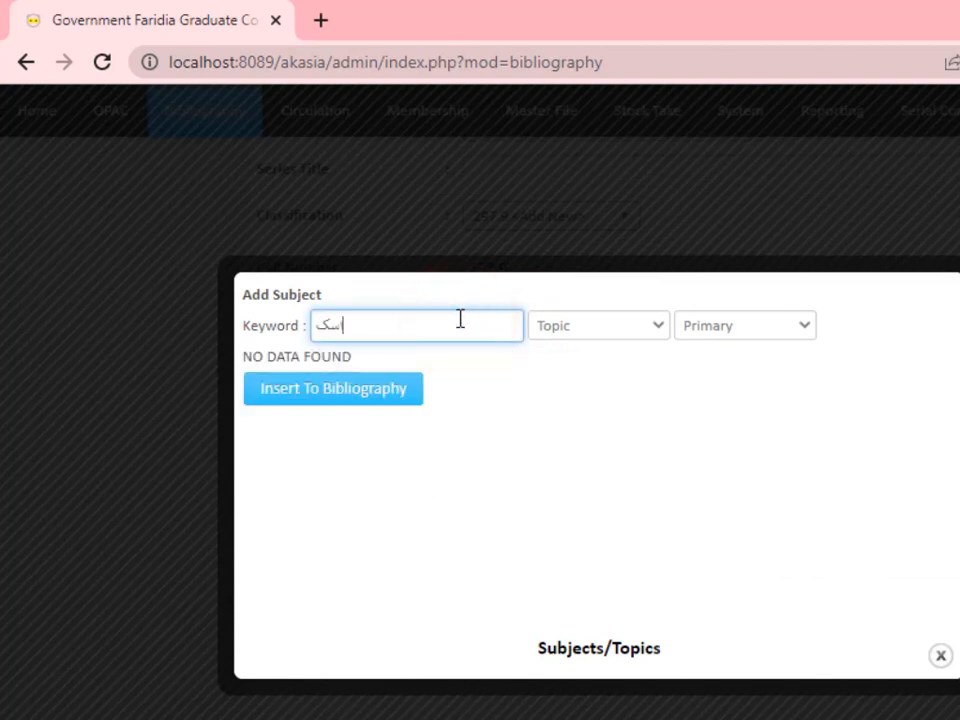
key("BackSpace")
type("لام")
key("Return")
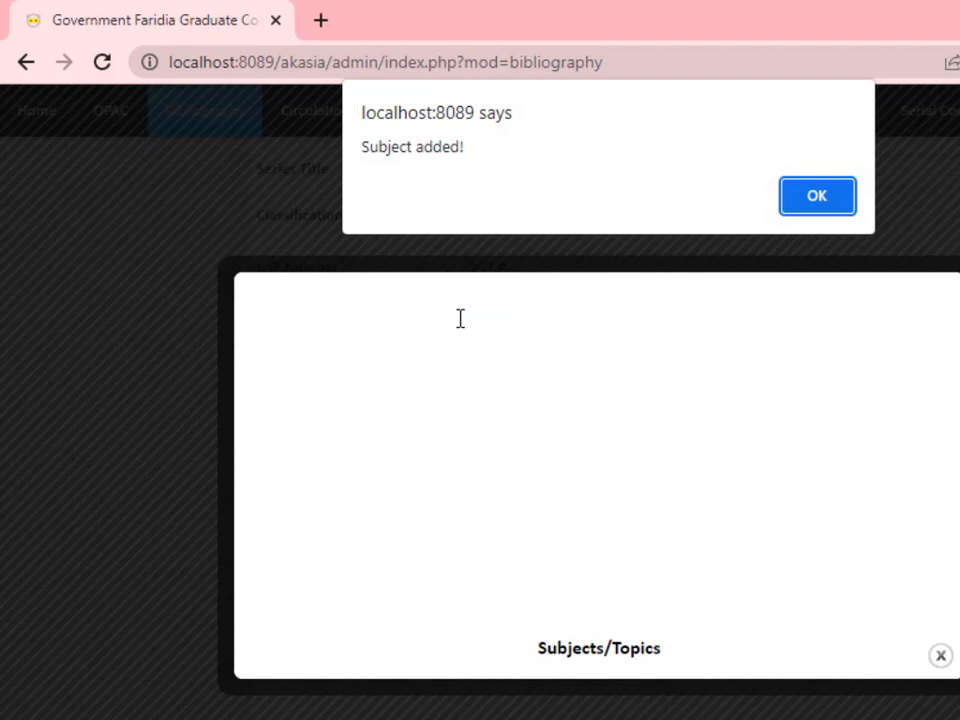
left_click(814, 196)
Step: Add "اسلامی تاریخ" as a second primary topic subject and close the subject dialog
left_click(436, 324)
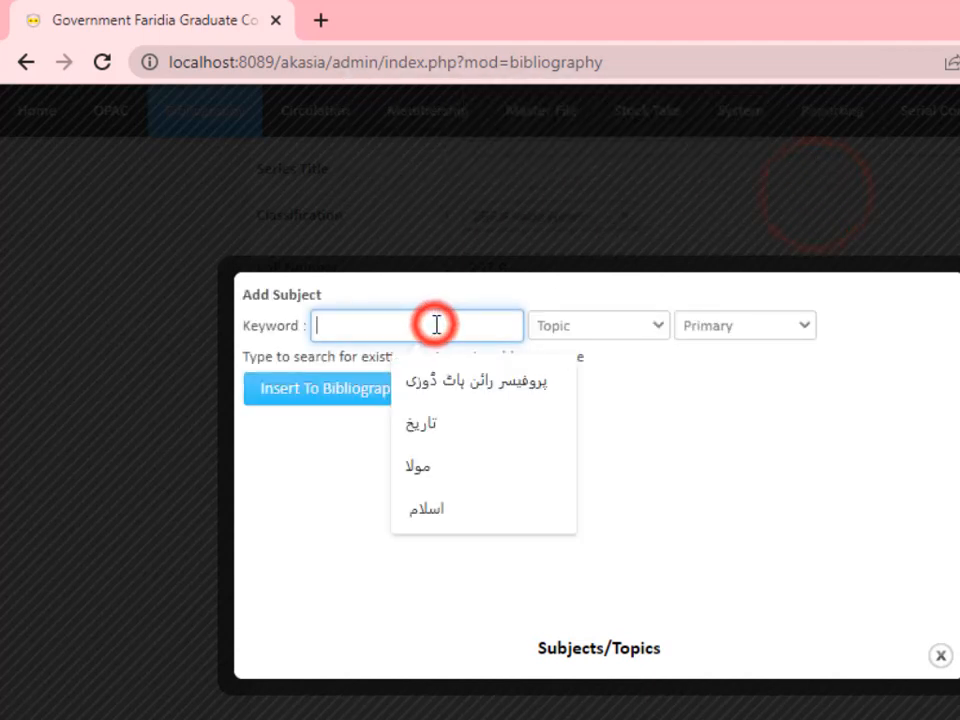
type("اسلامی ت")
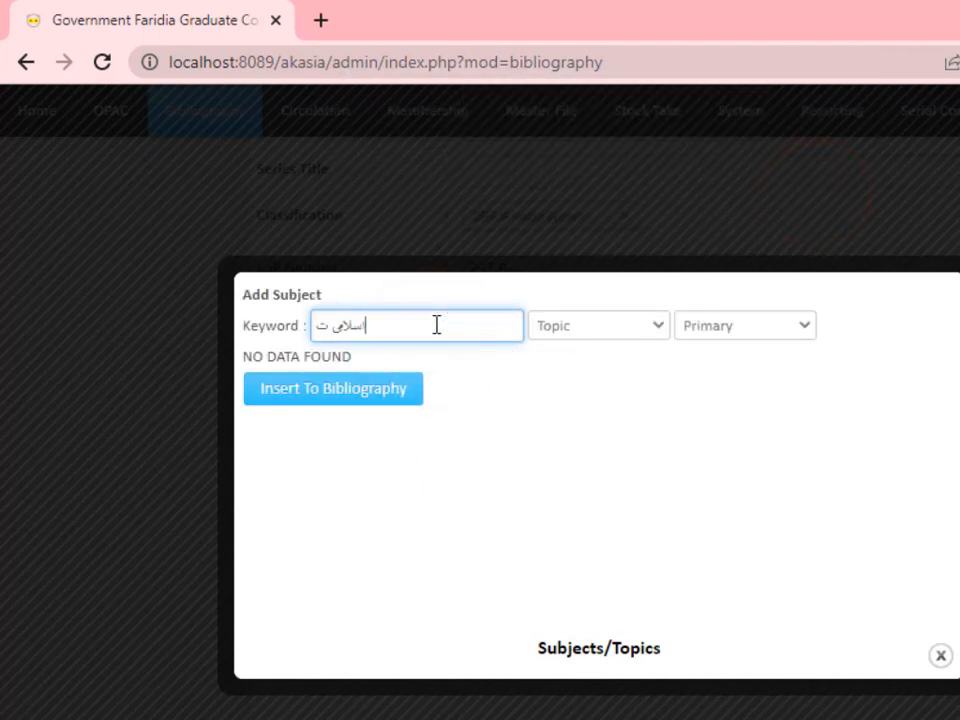
type("اریخ")
left_click(392, 396)
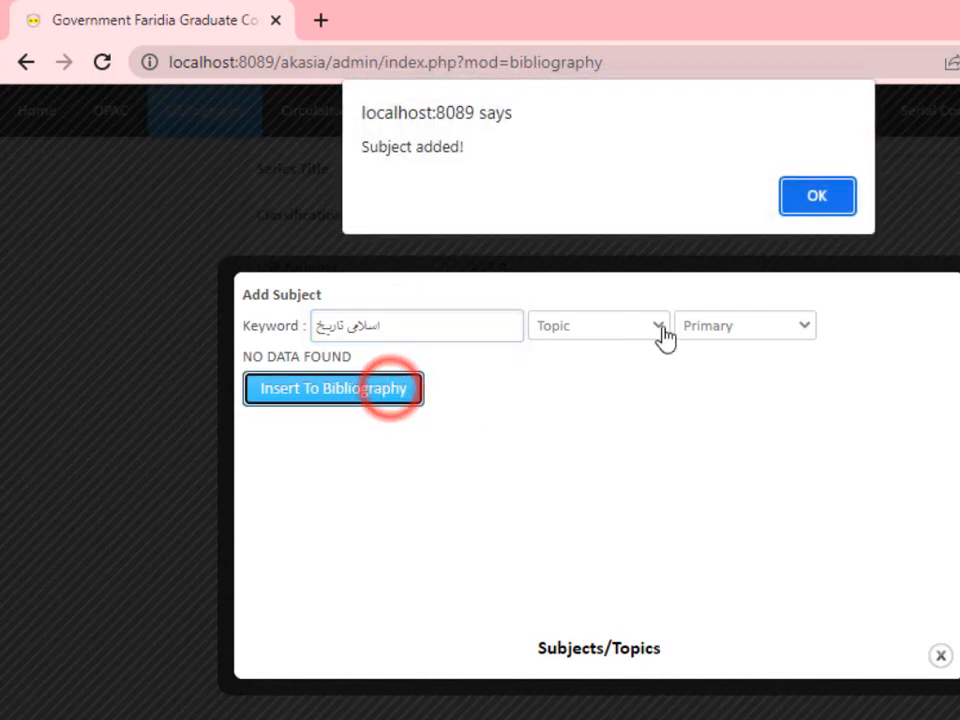
left_click(804, 202)
left_click(412, 318)
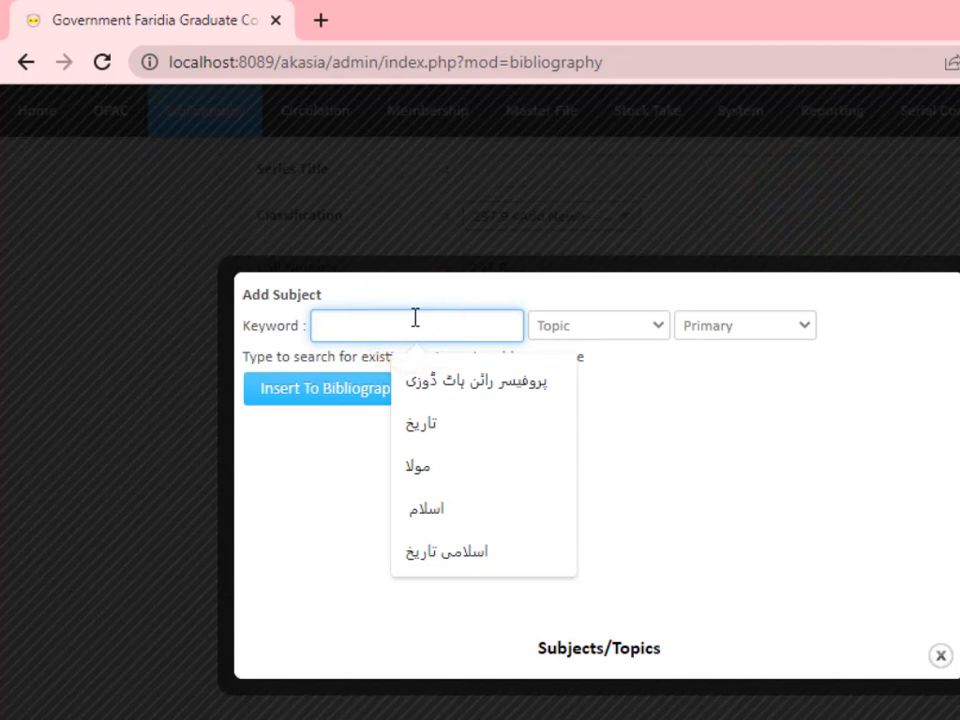
left_click(942, 657)
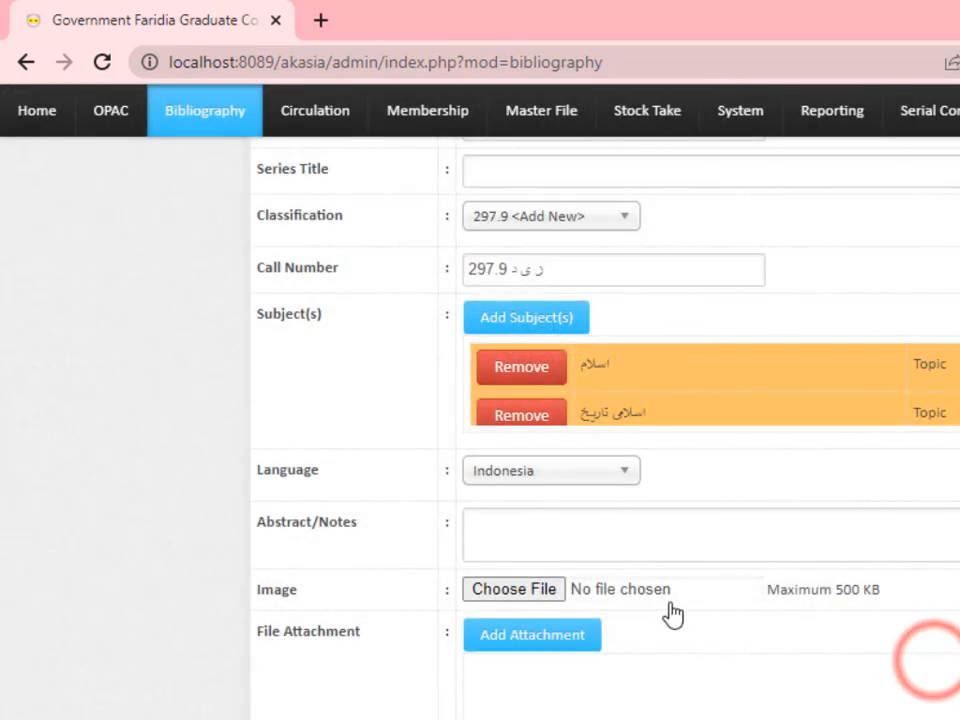
Step: Leave the notes, image, attachment and remaining options at their defaults and save the new bibliography record
scroll(570, 430, "down", 2)
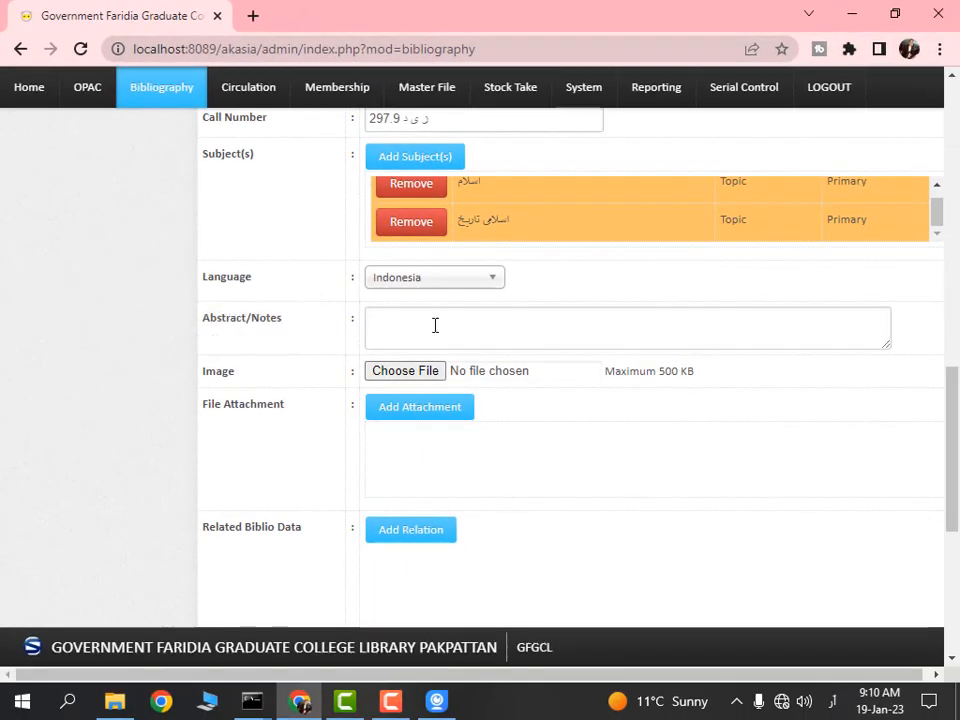
scroll(434, 333, "down", 1)
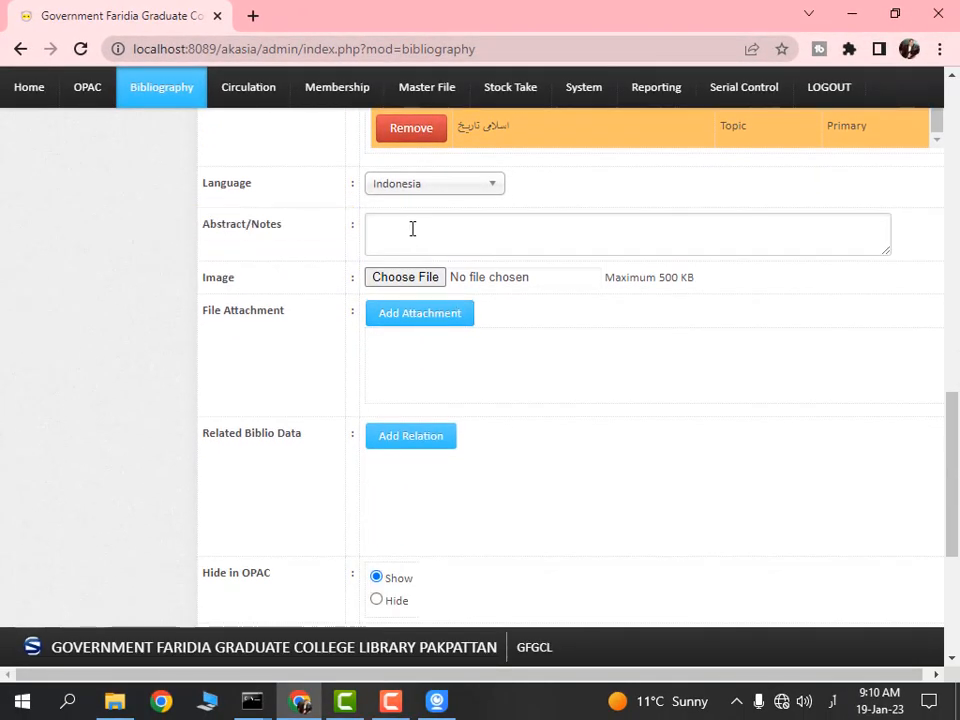
left_click(408, 227)
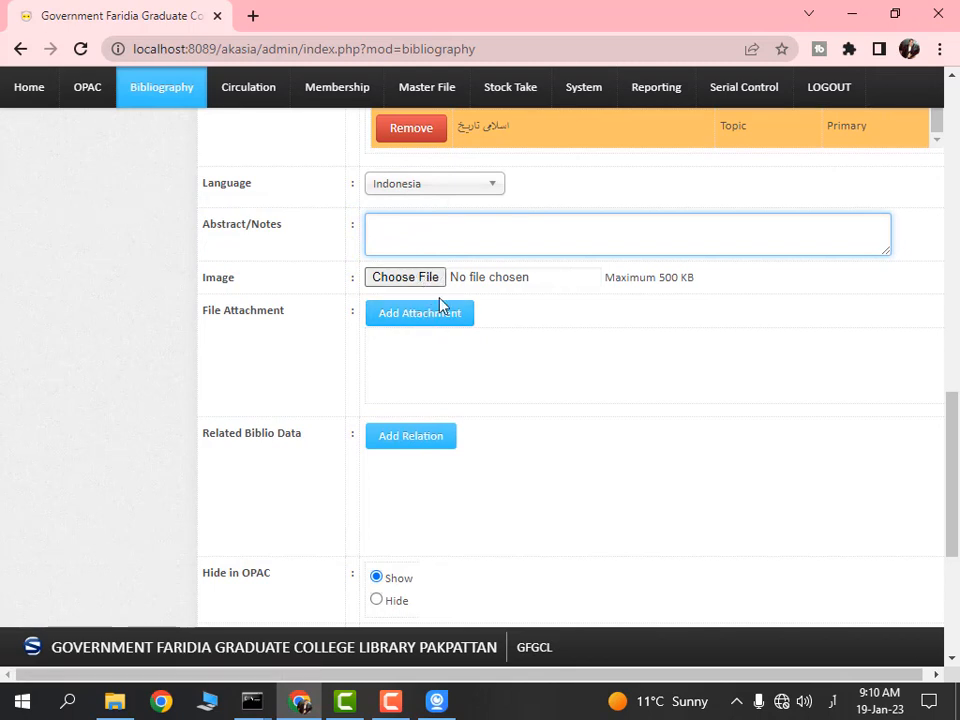
scroll(445, 330, "down", 4)
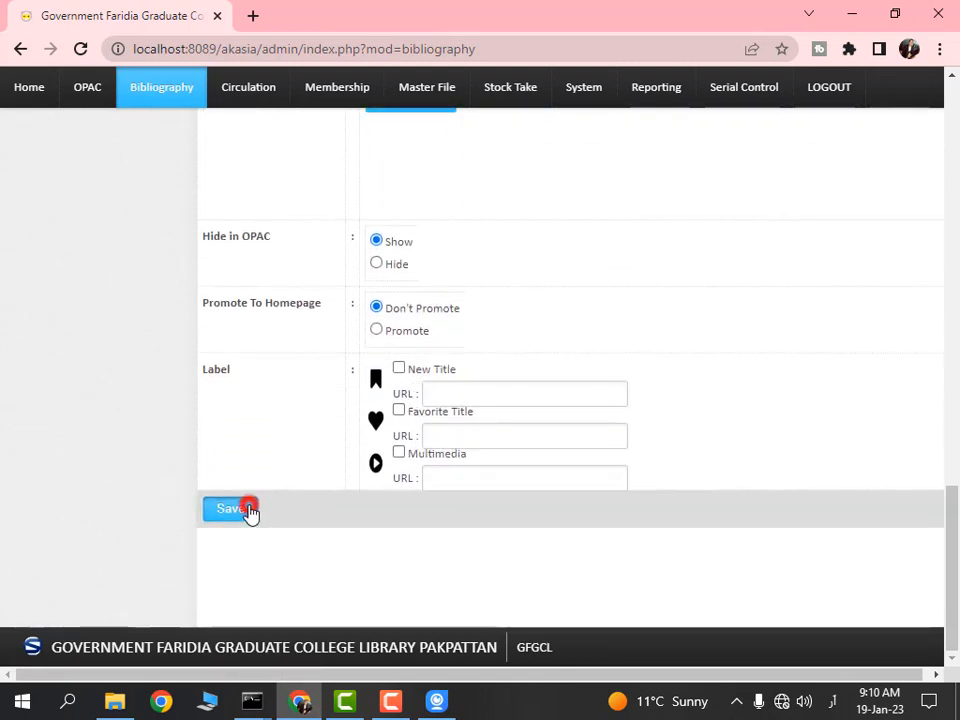
left_click(248, 511)
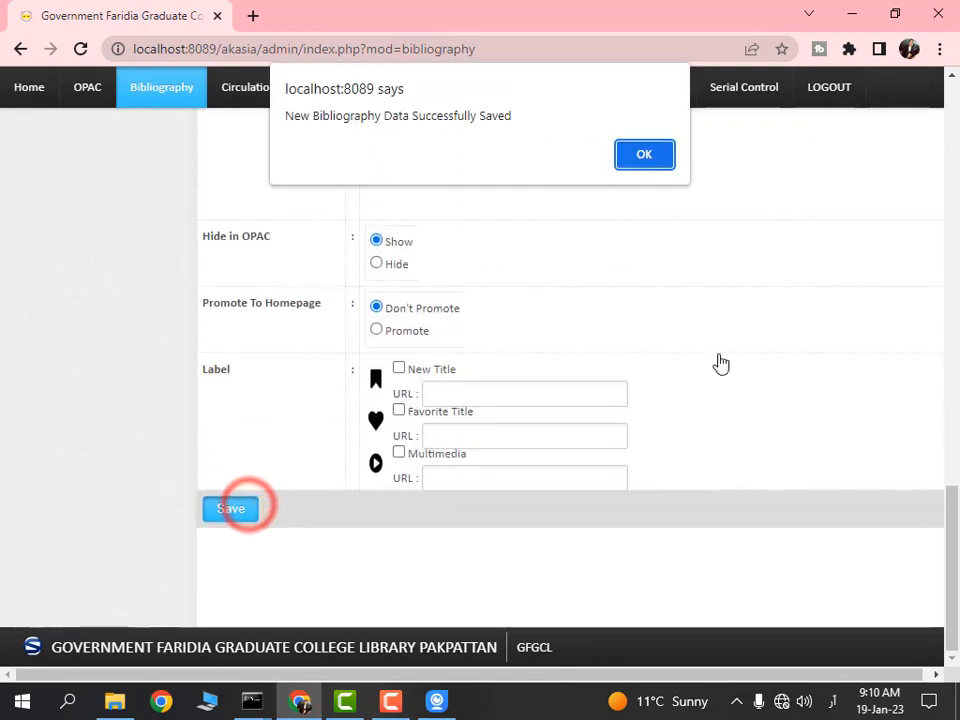
left_click(648, 156)
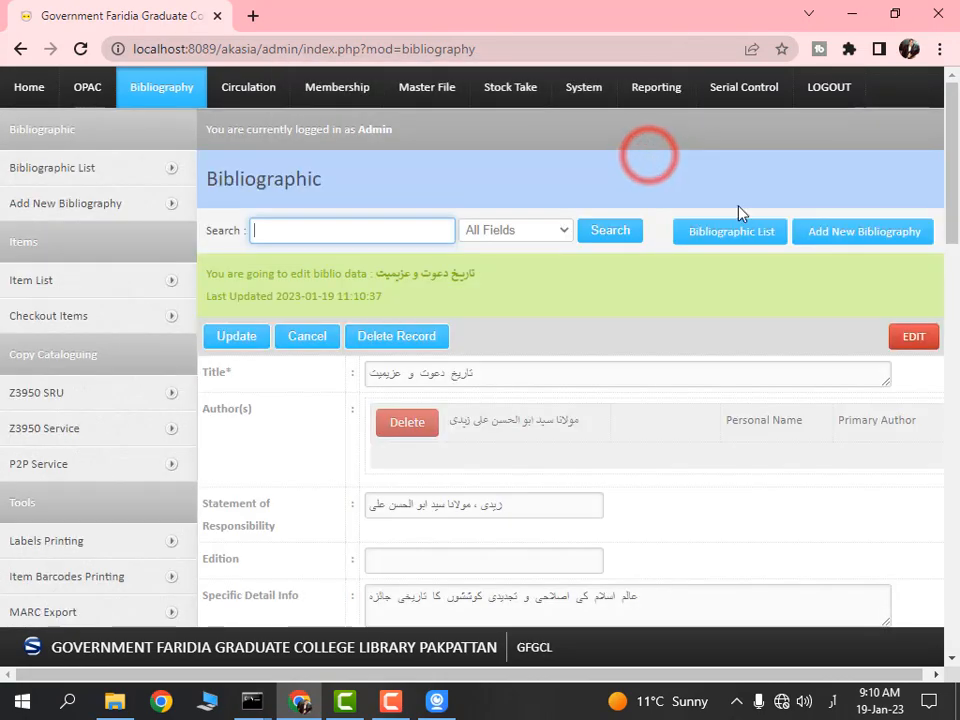
Step: Enable editing of the saved bibliography record and open the form for adding a new item to it
left_click(918, 337)
scroll(525, 403, "down", 3)
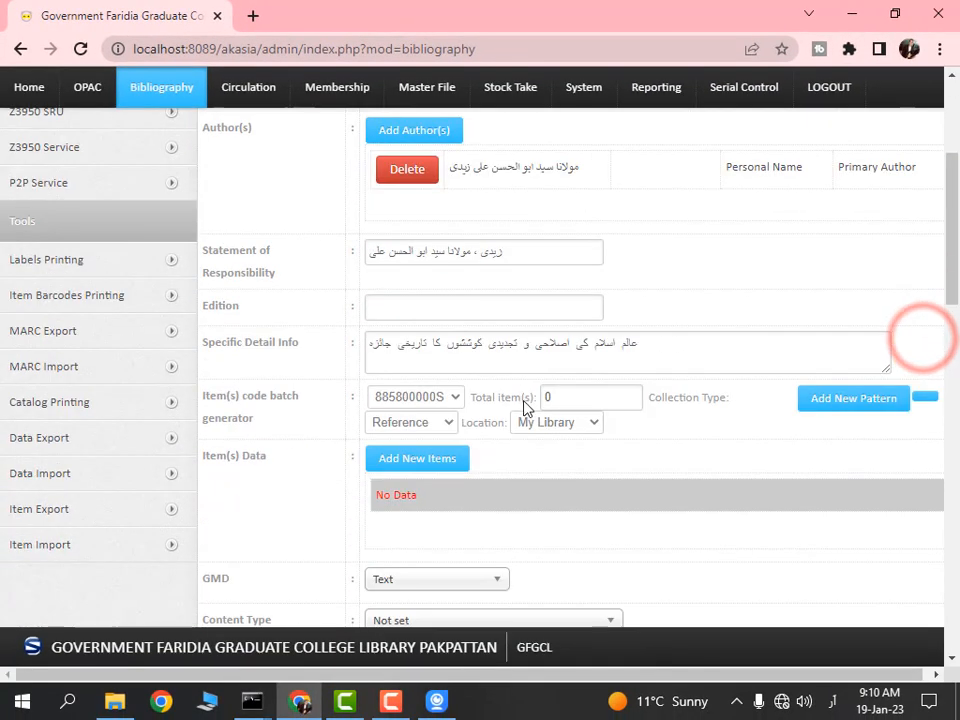
scroll(615, 278, "up", 2)
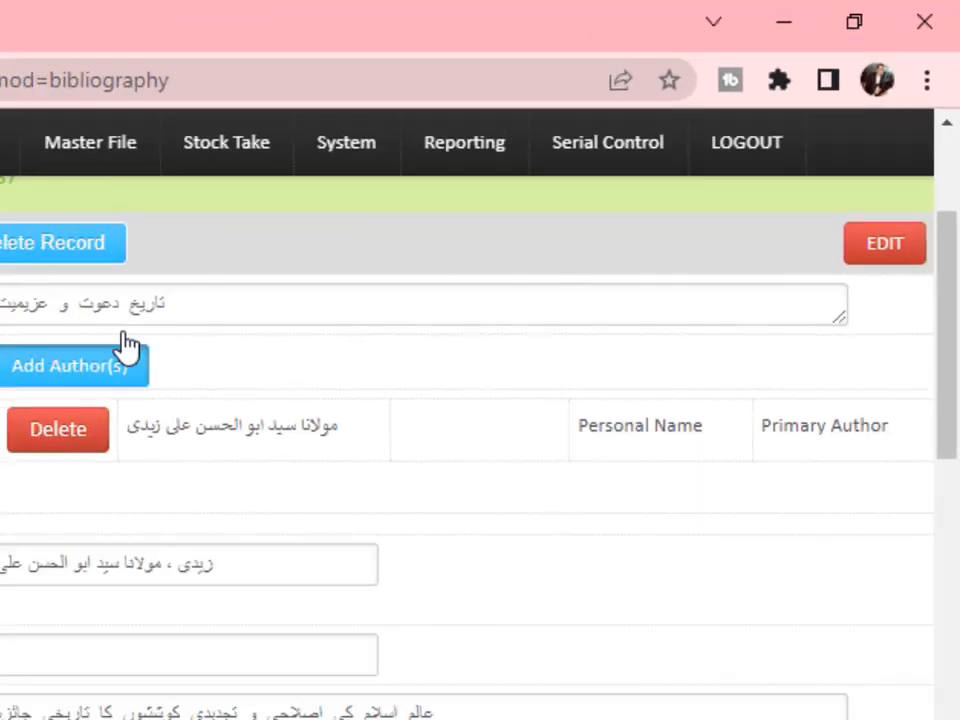
scroll(435, 306, "down", 5)
left_click(439, 328)
Step: Enter 15575 as the item code of the new copy
scroll(560, 318, "down", 8)
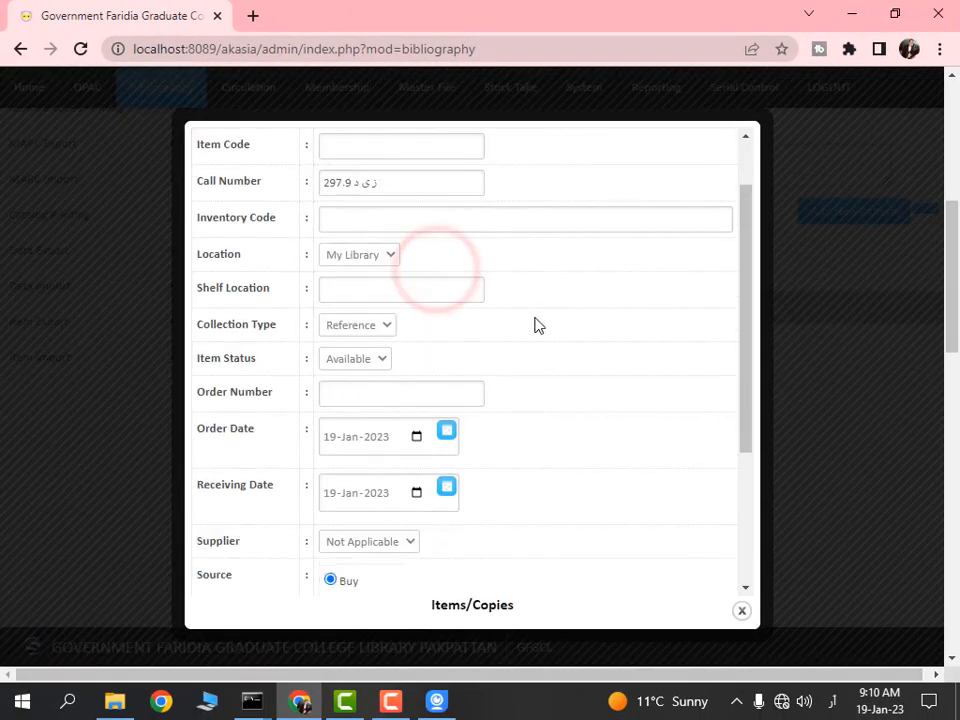
scroll(369, 268, "up", 4)
scroll(369, 268, "up", 4)
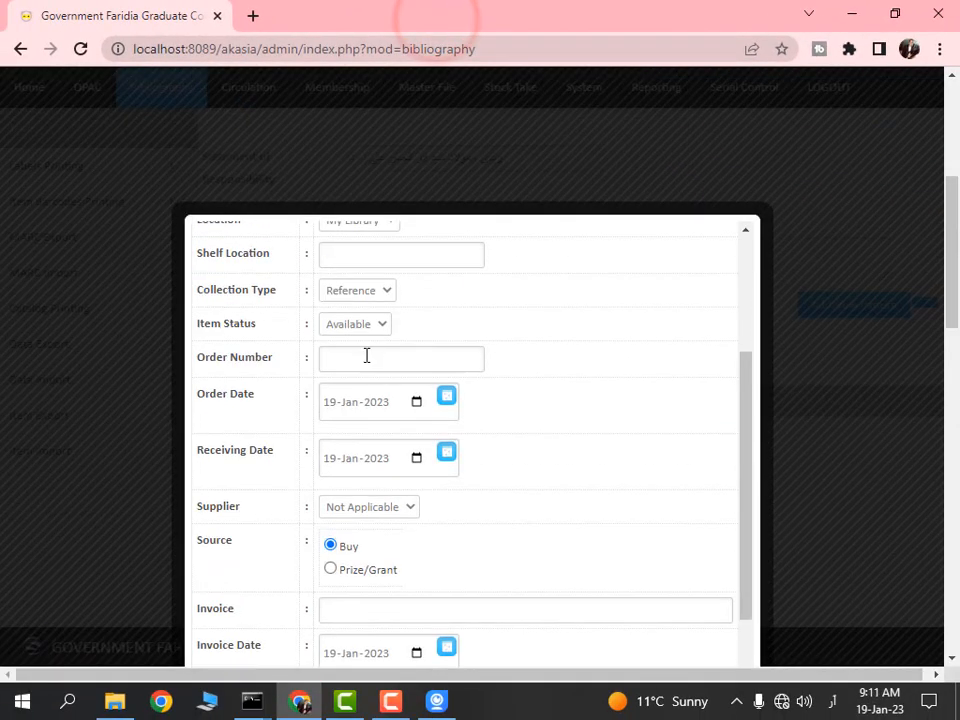
left_click(369, 276)
scroll(391, 318, "up", 3)
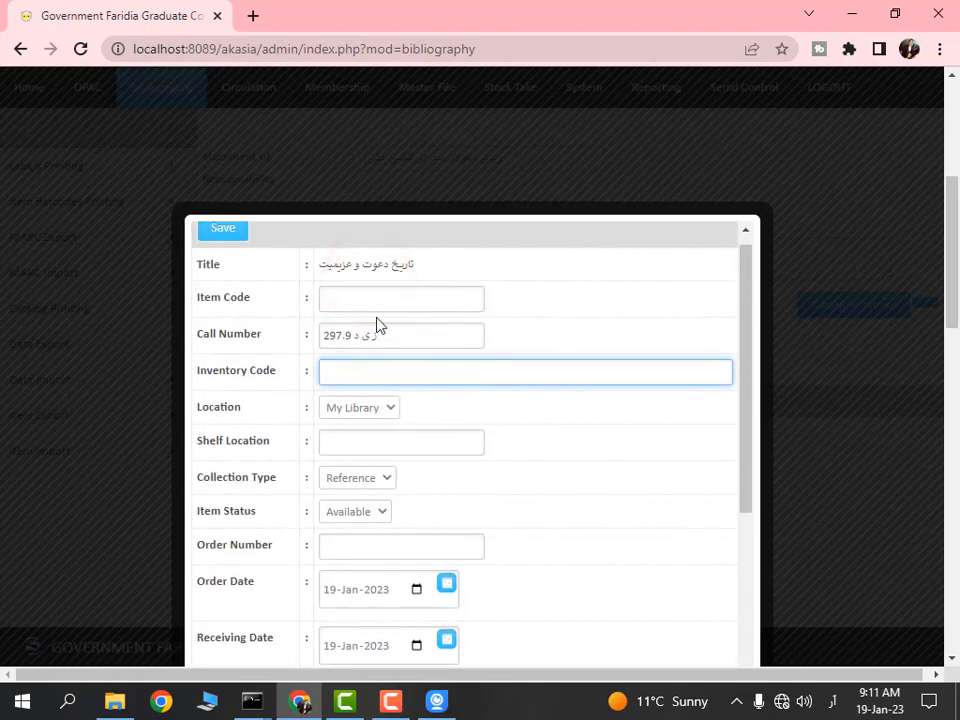
left_click(371, 312)
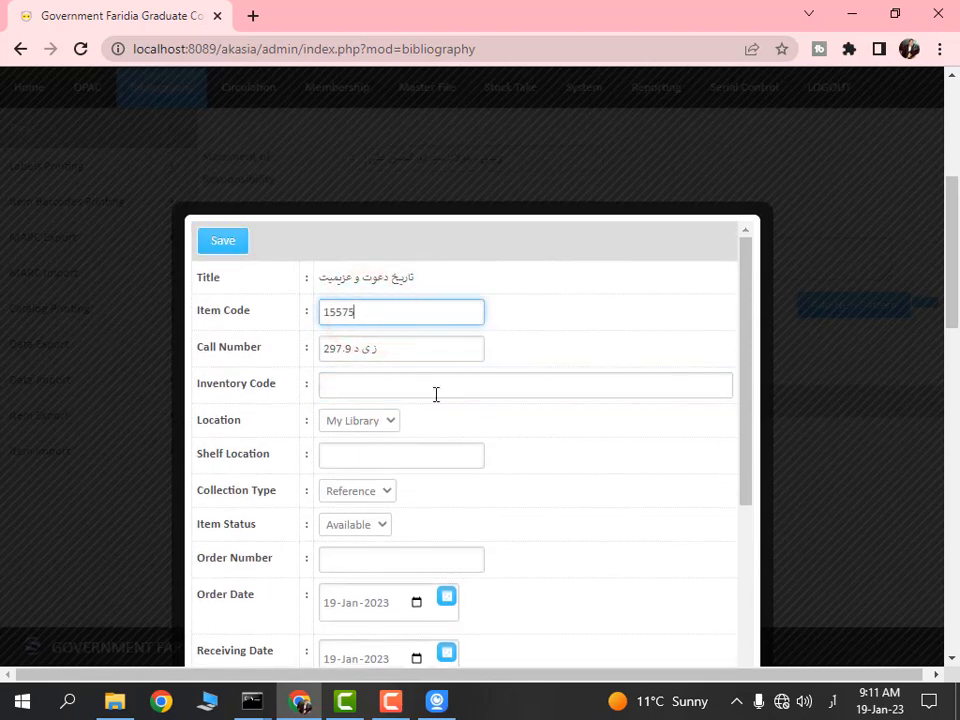
Step: Set the copy's shelf location to R 1 and keep its item status as Available
scroll(436, 394, "down", 5)
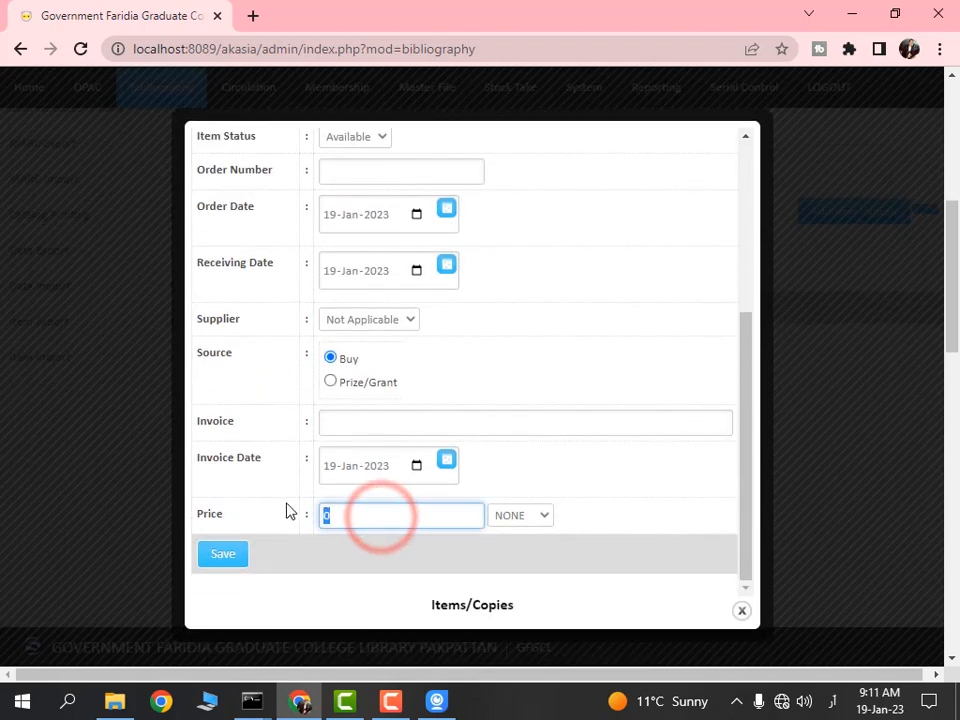
scroll(420, 320, "up", 5)
left_click(377, 350)
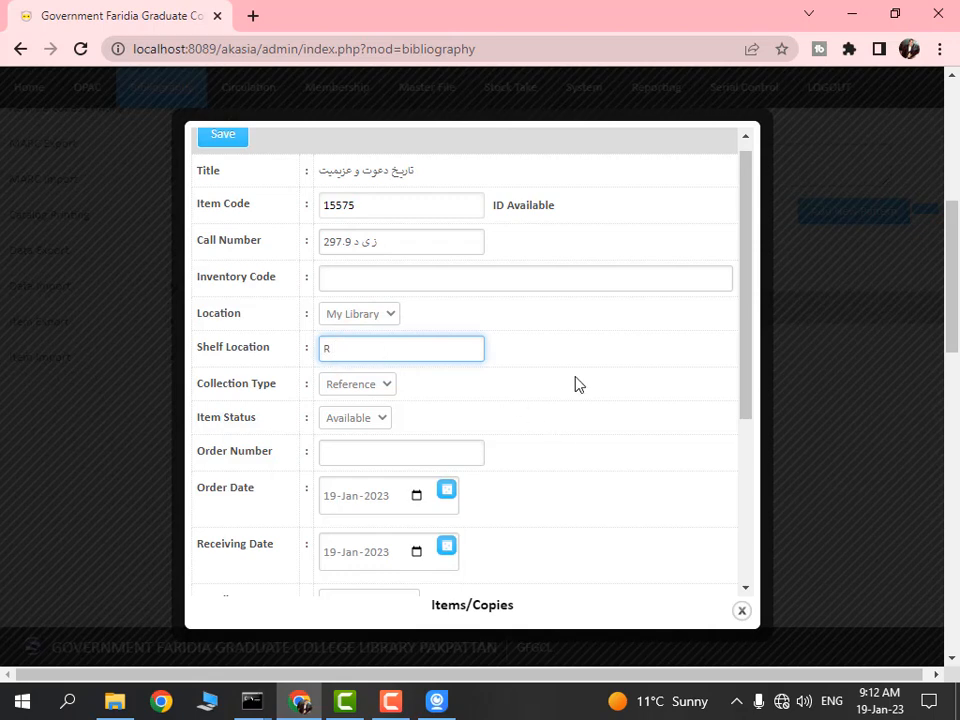
left_click(373, 418)
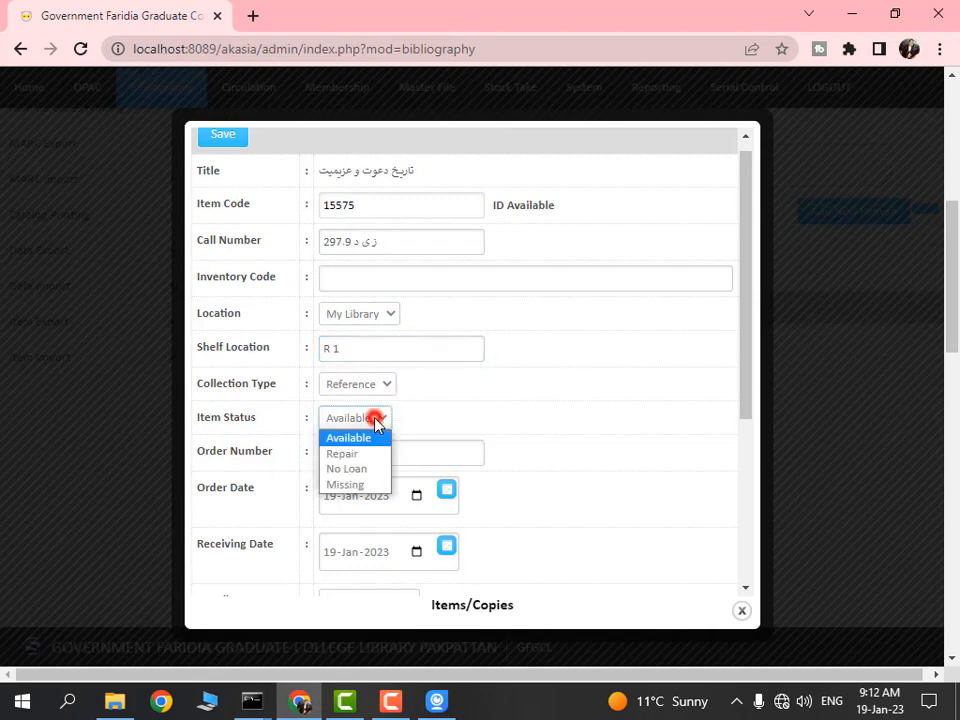
left_click(375, 420)
Step: Set the copy's price to 3794, save the new item and dismiss the confirmation
scroll(375, 420, "down", 2)
scroll(384, 422, "down", 1)
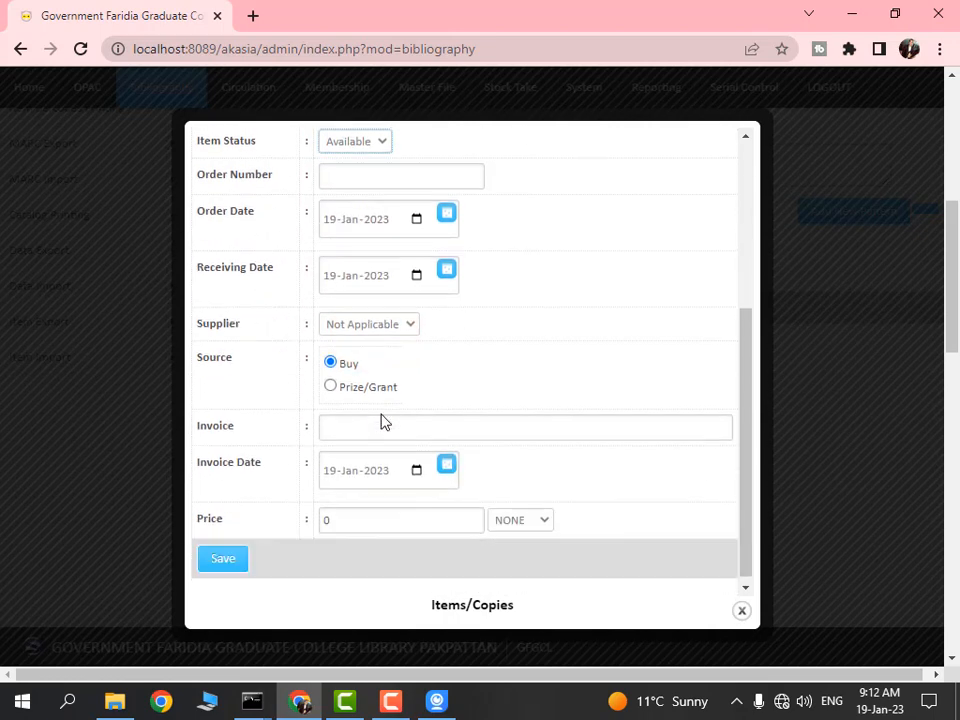
left_click(340, 421)
left_click(388, 510)
key("BackSpace")
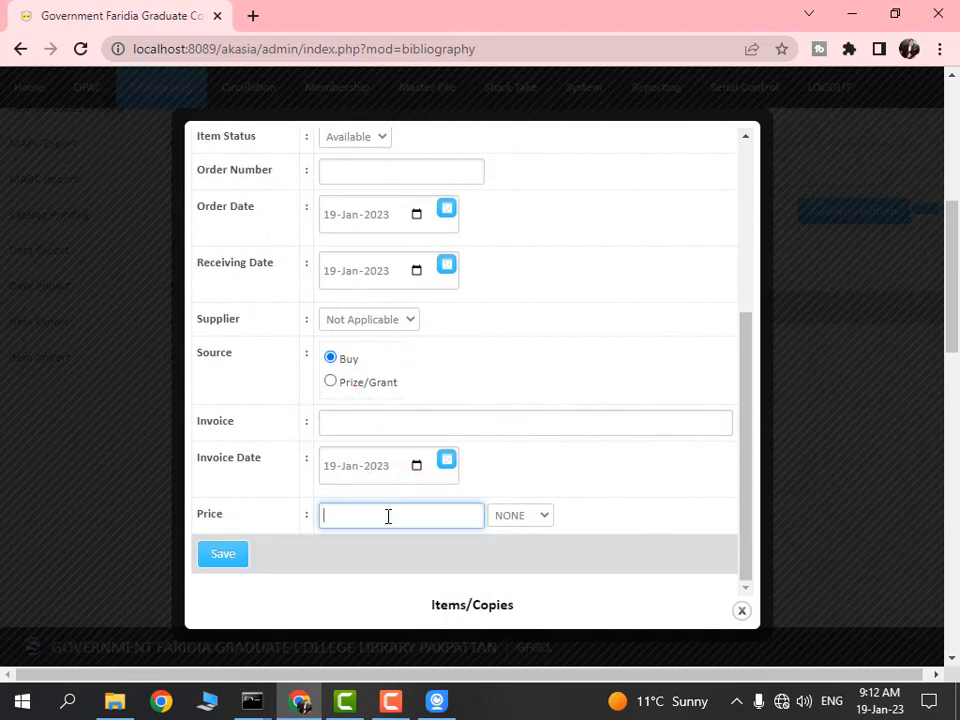
left_click(224, 556)
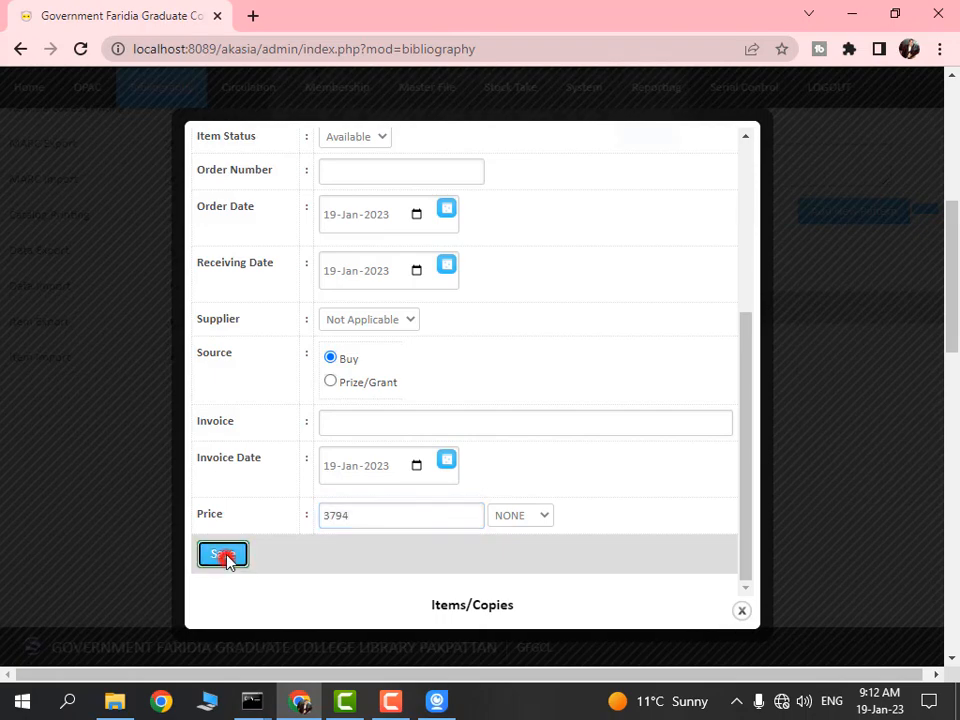
left_click(645, 155)
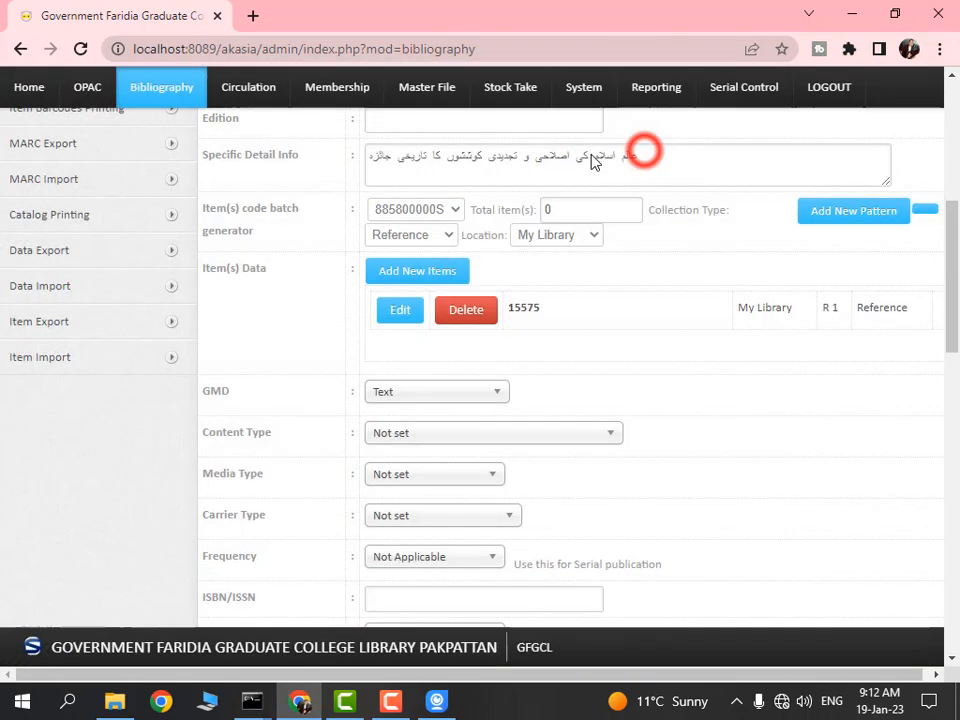
Step: Start a second item for the same bibliography and enter 15576 as its item code
scroll(489, 435, "up", 3)
scroll(447, 473, "down", 2)
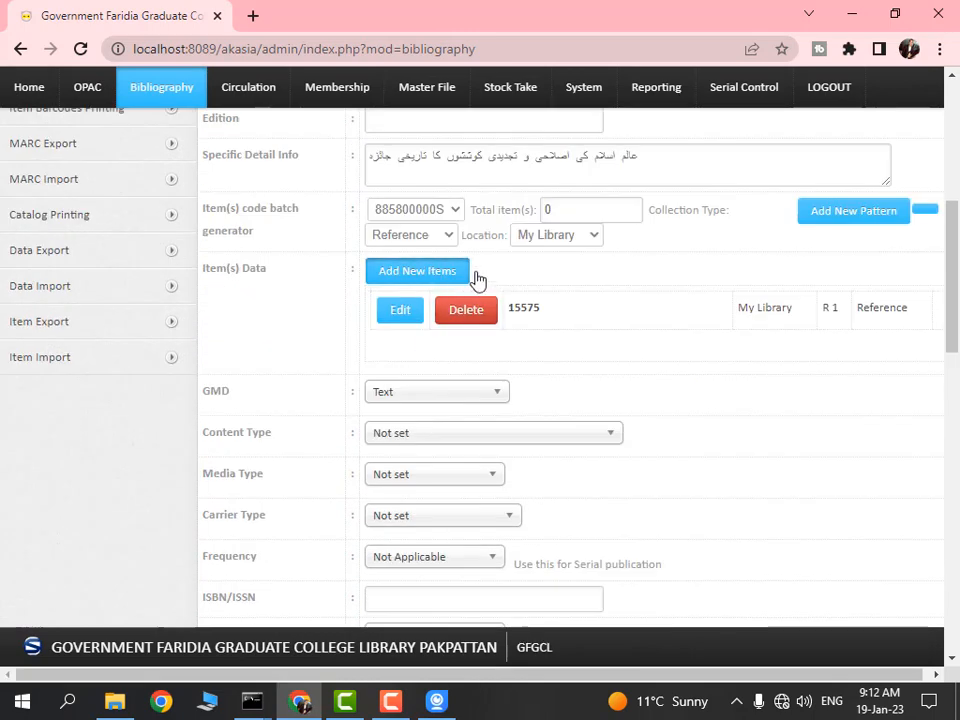
left_click(435, 277)
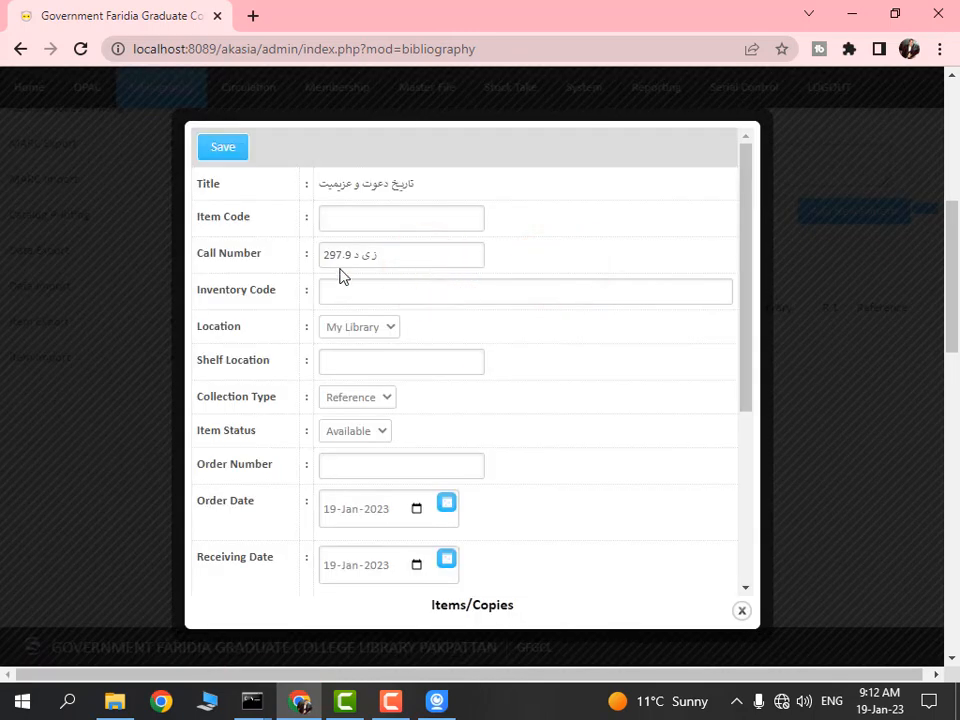
left_click(394, 218)
type("15576")
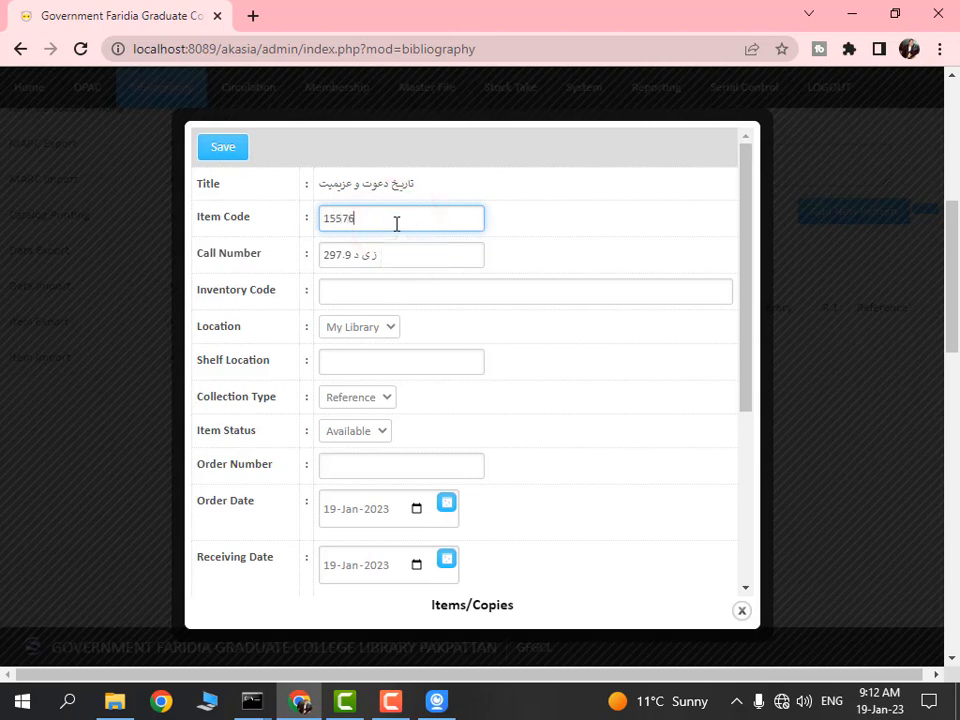
Step: Enter the shelf mark R 1 as the second item's order number, set the price to 3794 RS and save the item
scroll(335, 327, "down", 1)
left_click(349, 362)
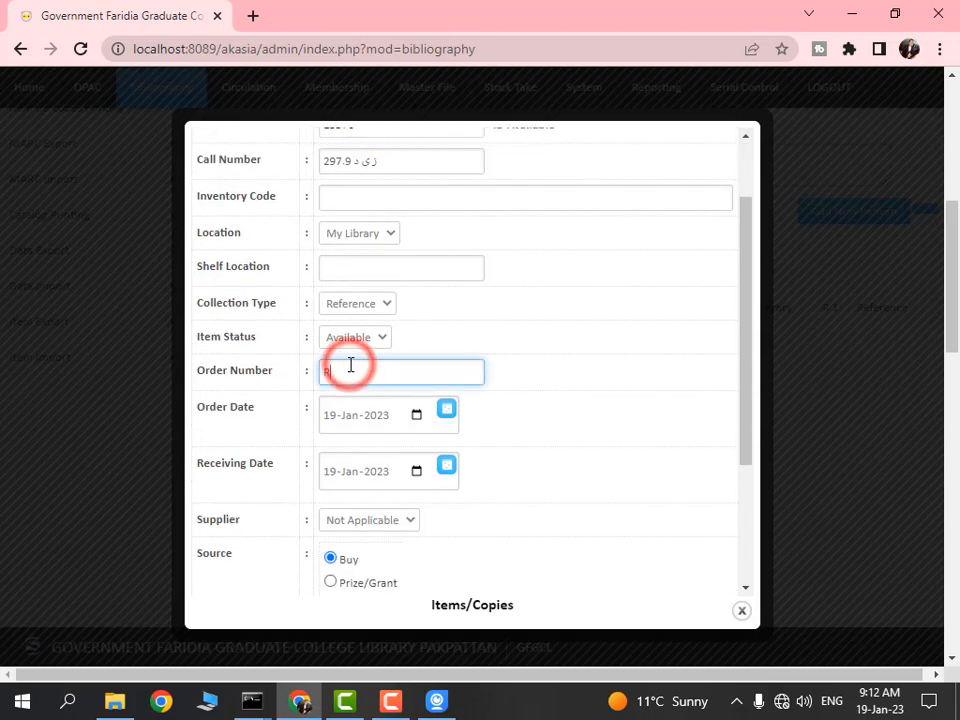
type("R 1")
scroll(520, 412, "down", 1)
scroll(520, 412, "down", 1)
left_click(367, 515)
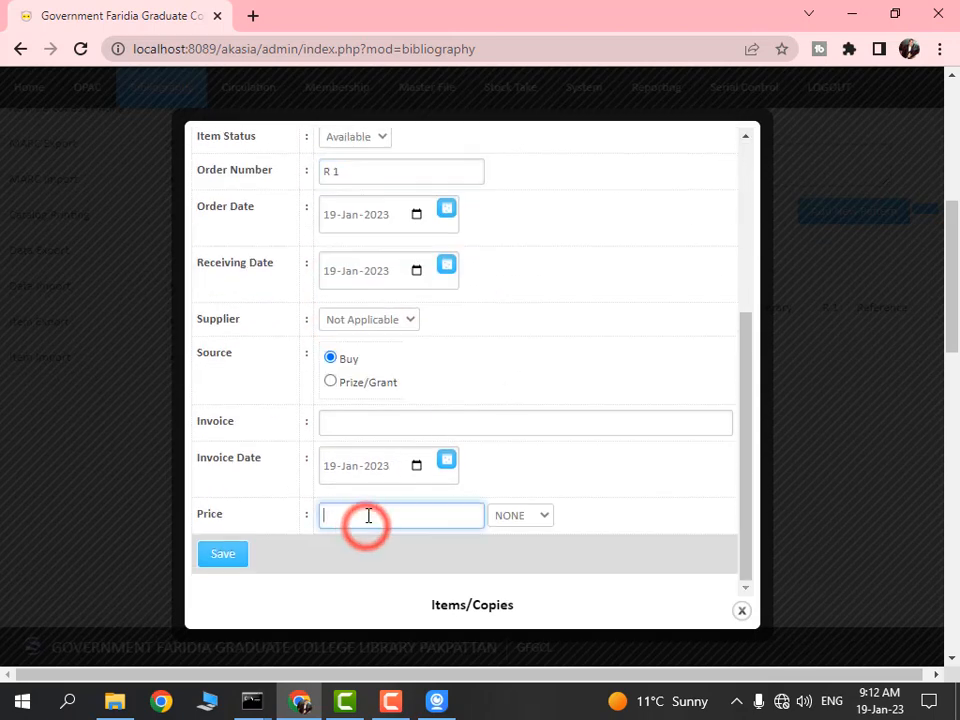
type("3794 RS")
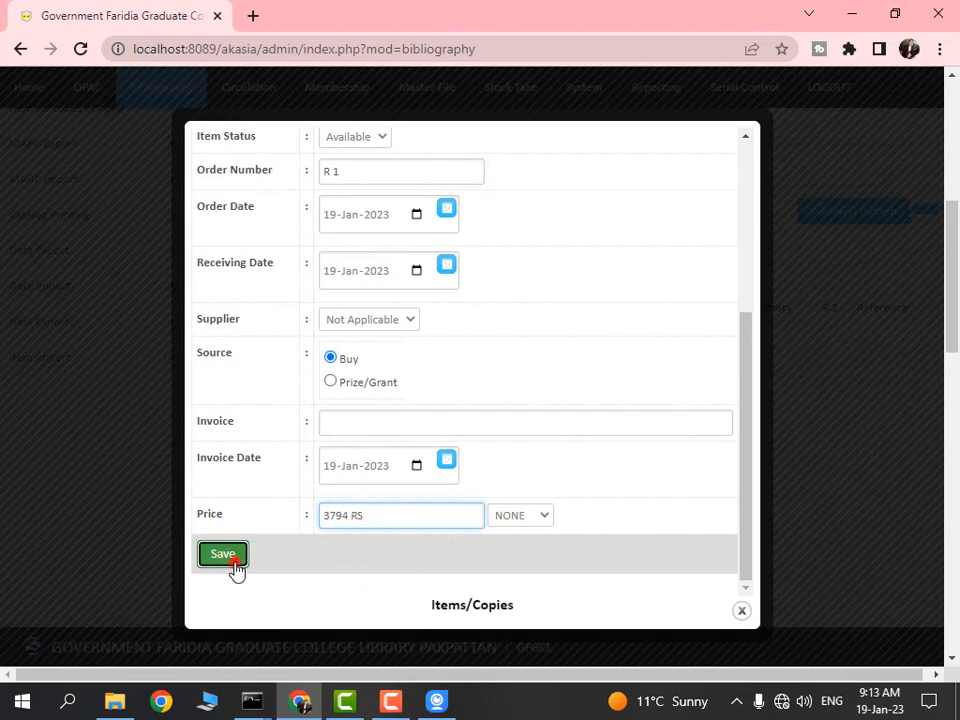
left_click(226, 555)
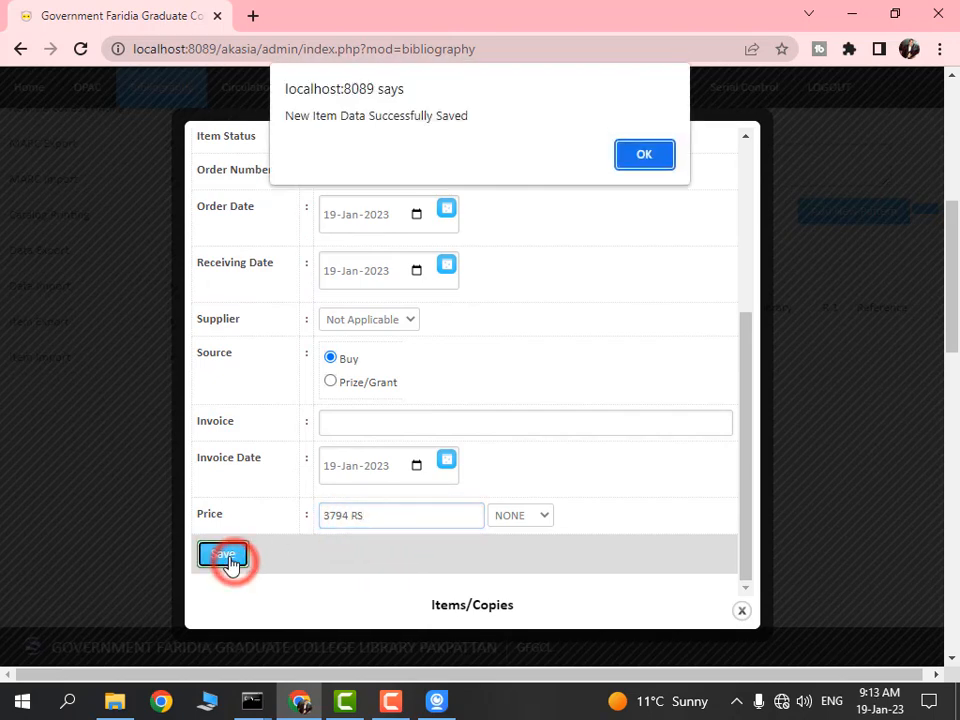
left_click(643, 160)
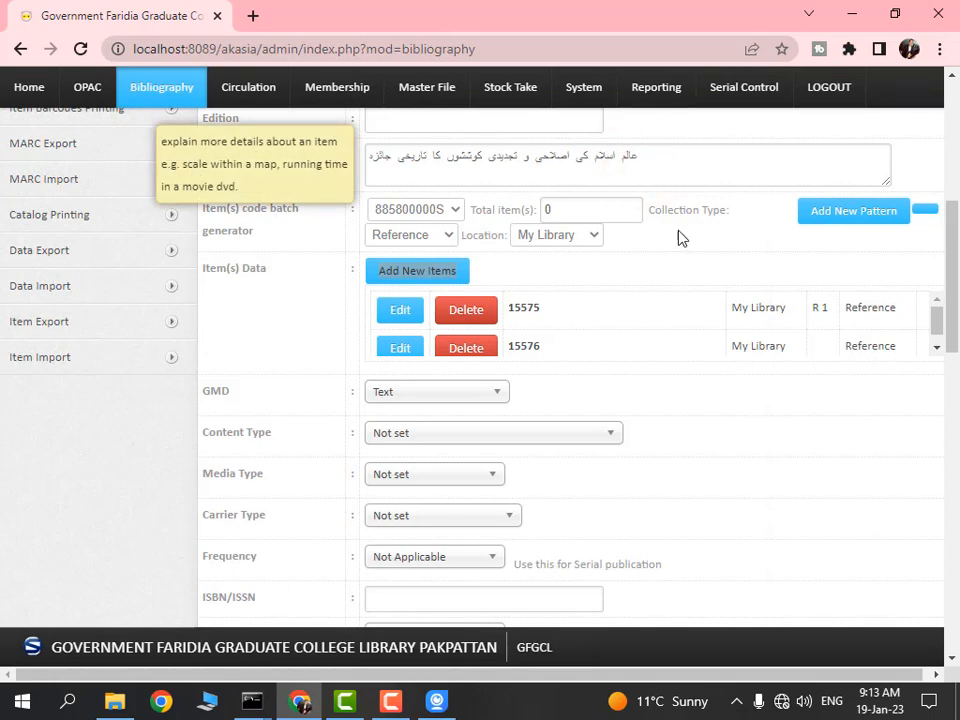
Step: Start a third item with item code 15777 and shelf location R 1
left_click(550, 280)
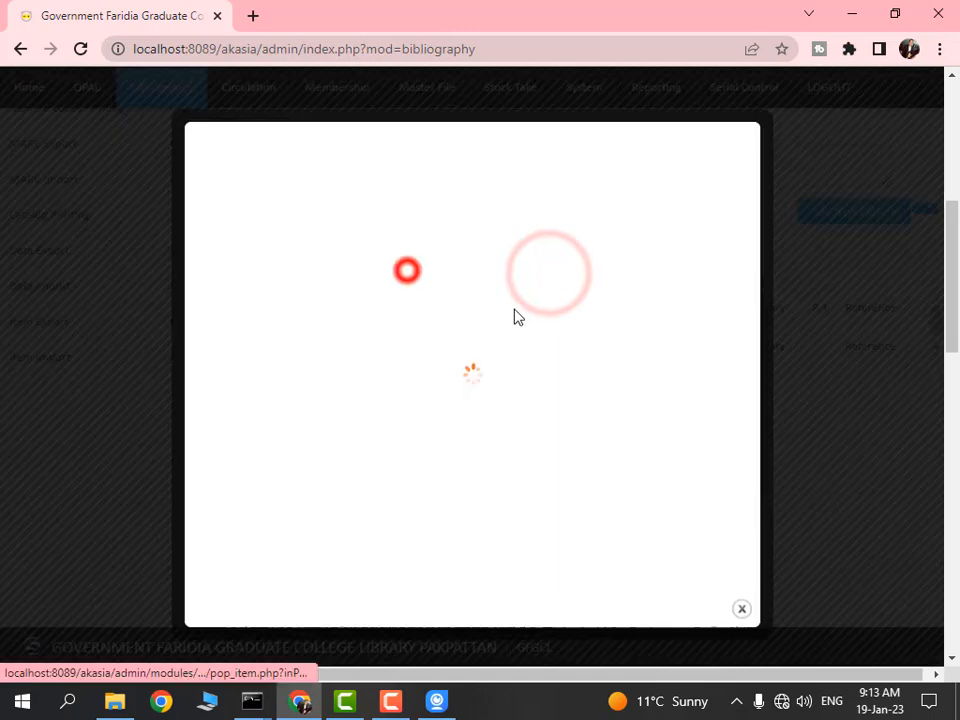
left_click(409, 229)
type("15777")
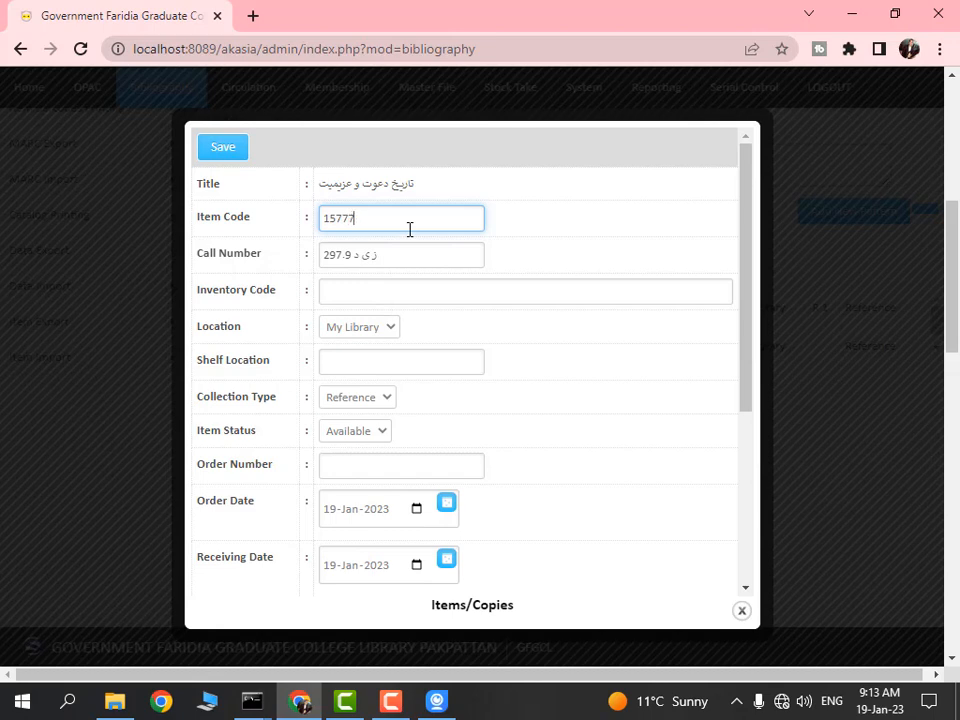
left_click(364, 364)
left_click(413, 401)
Step: Set the third item's price to 3794 RS, save it and dismiss the confirmation
scroll(375, 415, "down", 3)
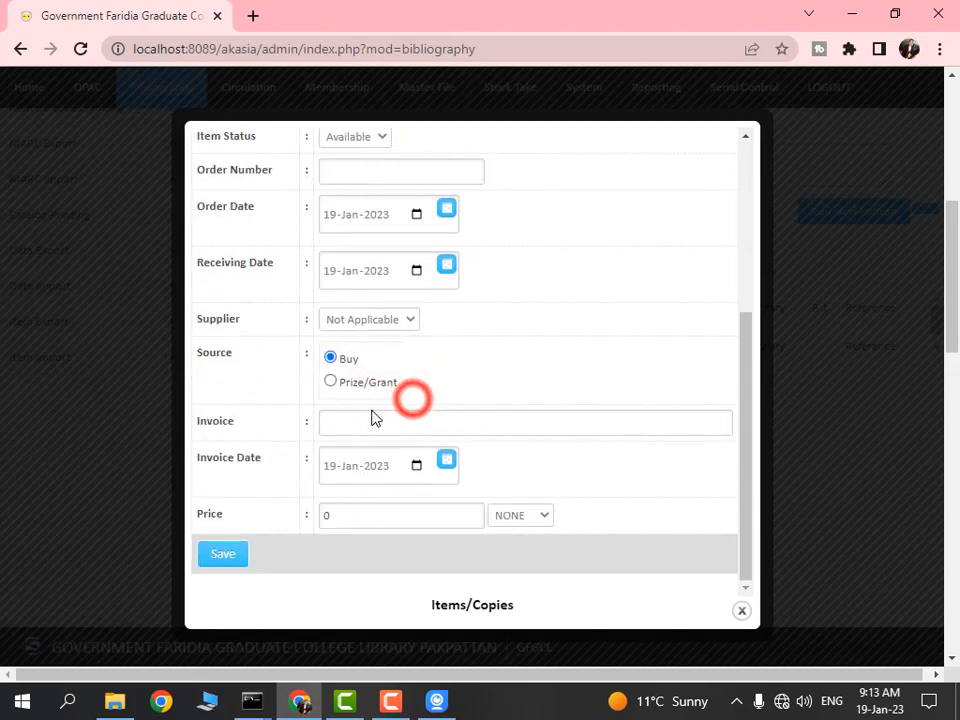
double_click(362, 518)
type("3794")
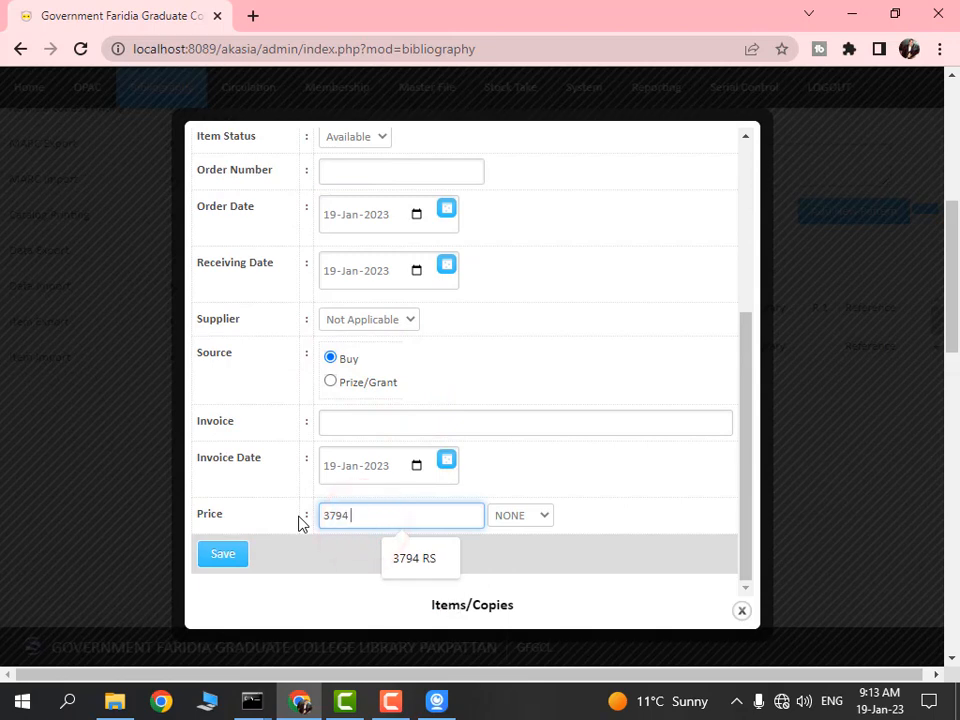
left_click(440, 566)
left_click(226, 556)
left_click(640, 153)
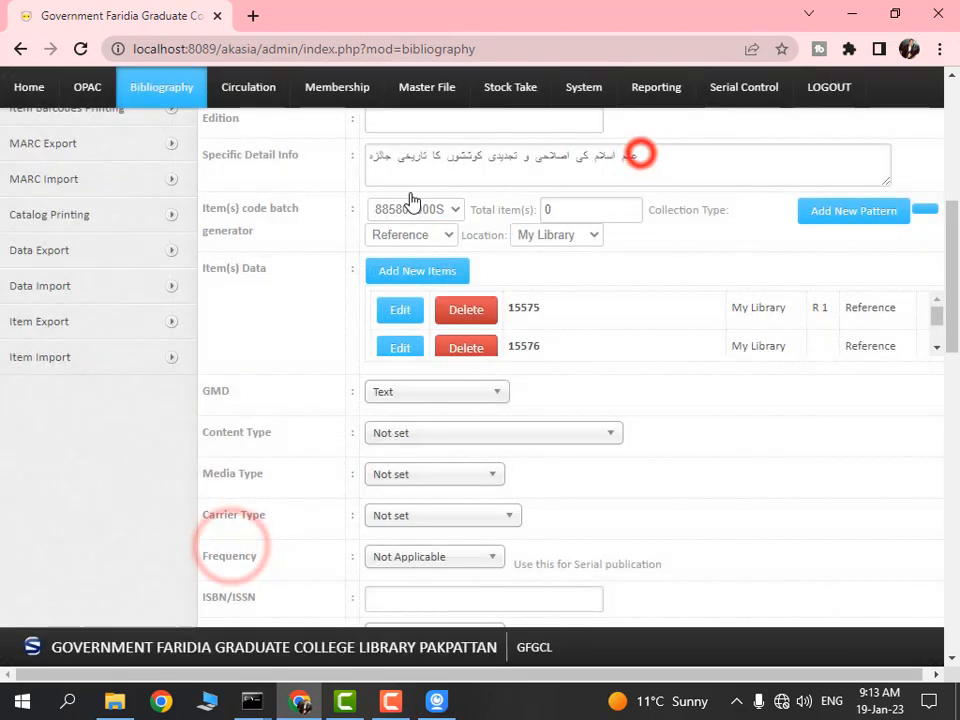
Step: Start a fourth item with item code 15578 and shelf location R 1
left_click(419, 273)
left_click(343, 220)
type("15578")
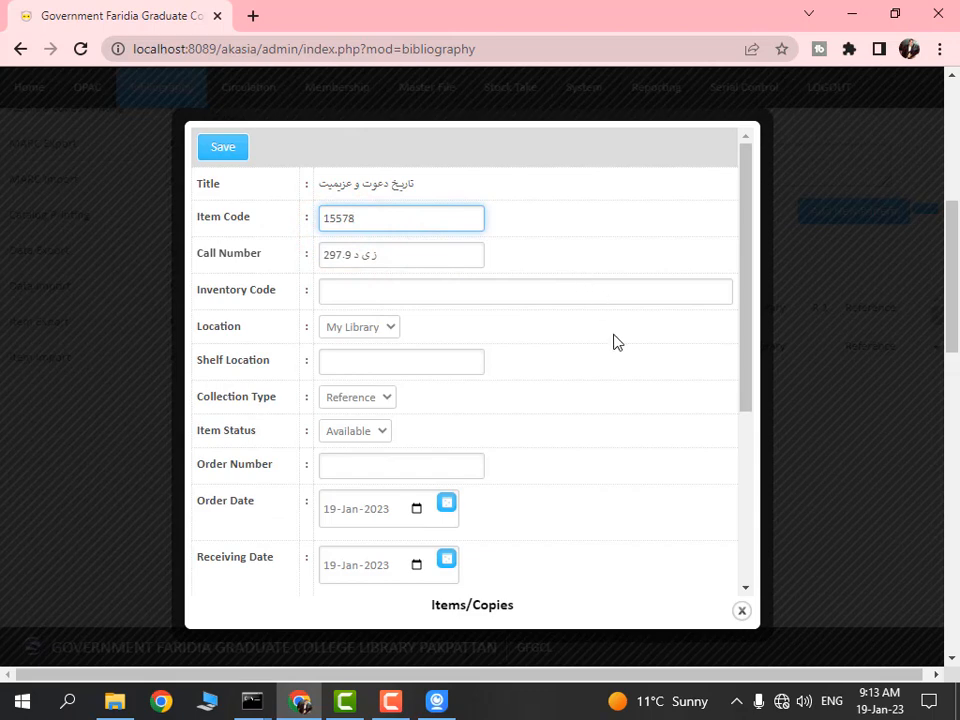
scroll(446, 343, "down", 4)
scroll(394, 304, "up", 3)
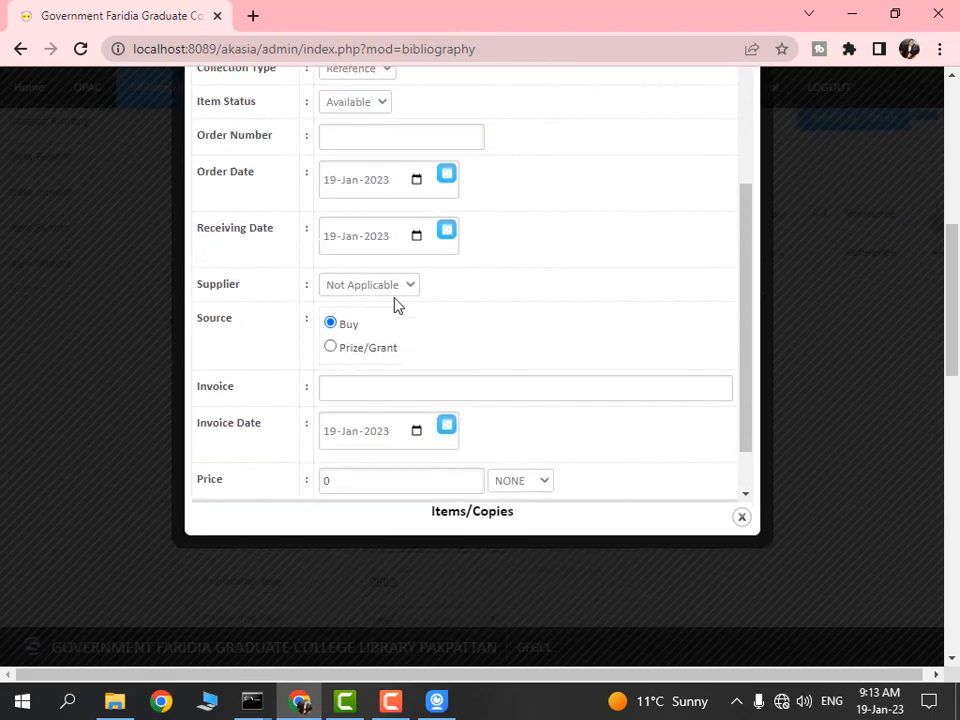
left_click(364, 252)
left_click(410, 300)
Step: Set the fourth item's price to 3794 RS, save it and dismiss the confirmation
scroll(392, 336, "down", 3)
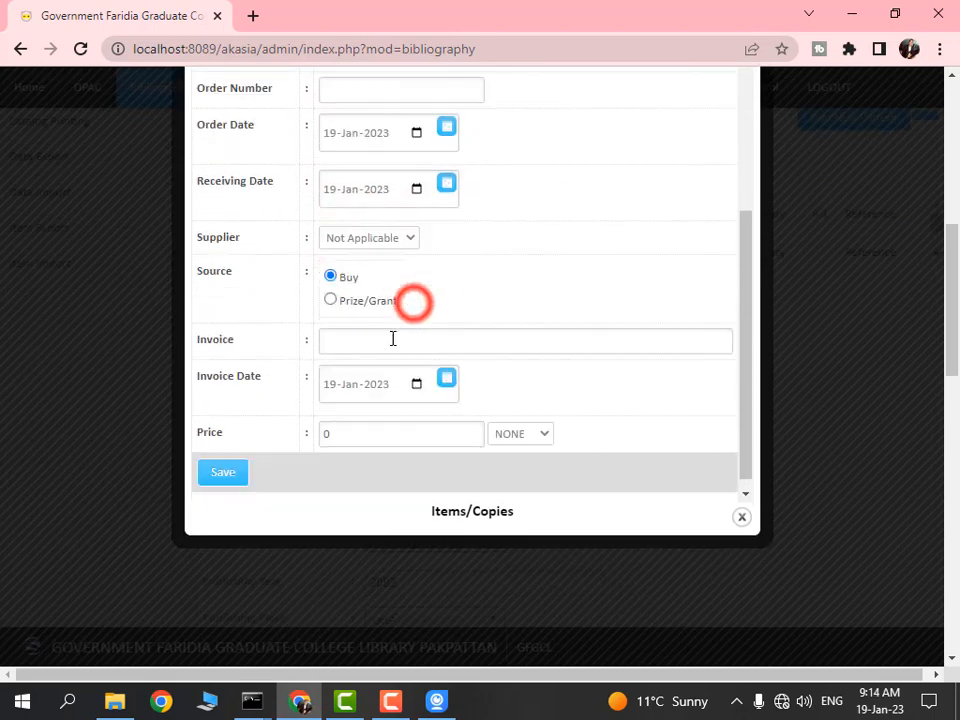
left_click(360, 332)
left_click(346, 420)
type("3794")
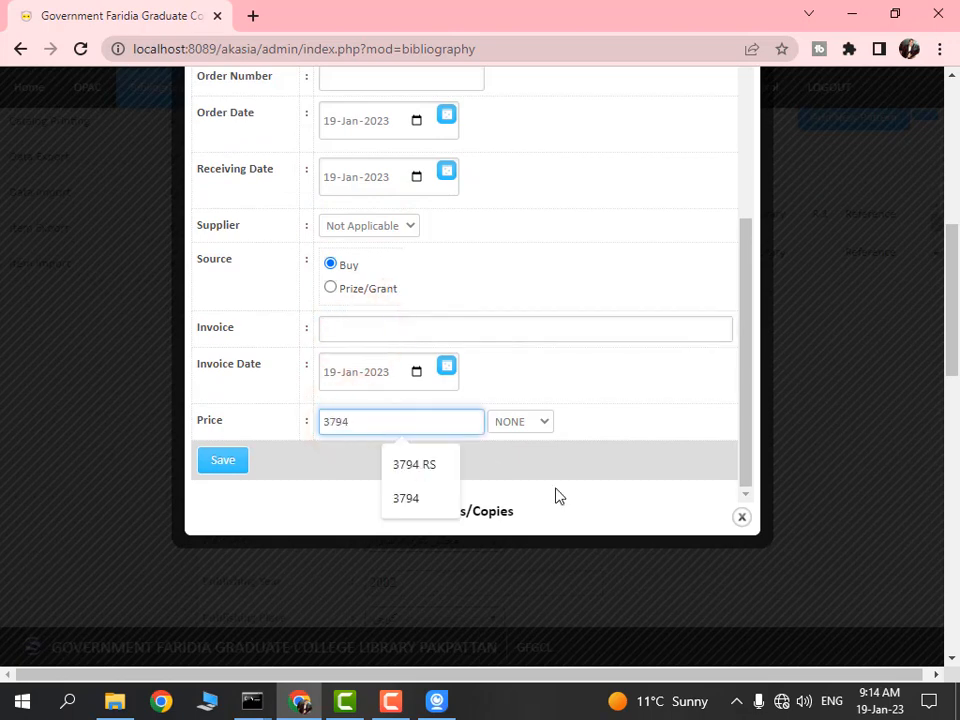
left_click(414, 464)
left_click(223, 460)
left_click(644, 154)
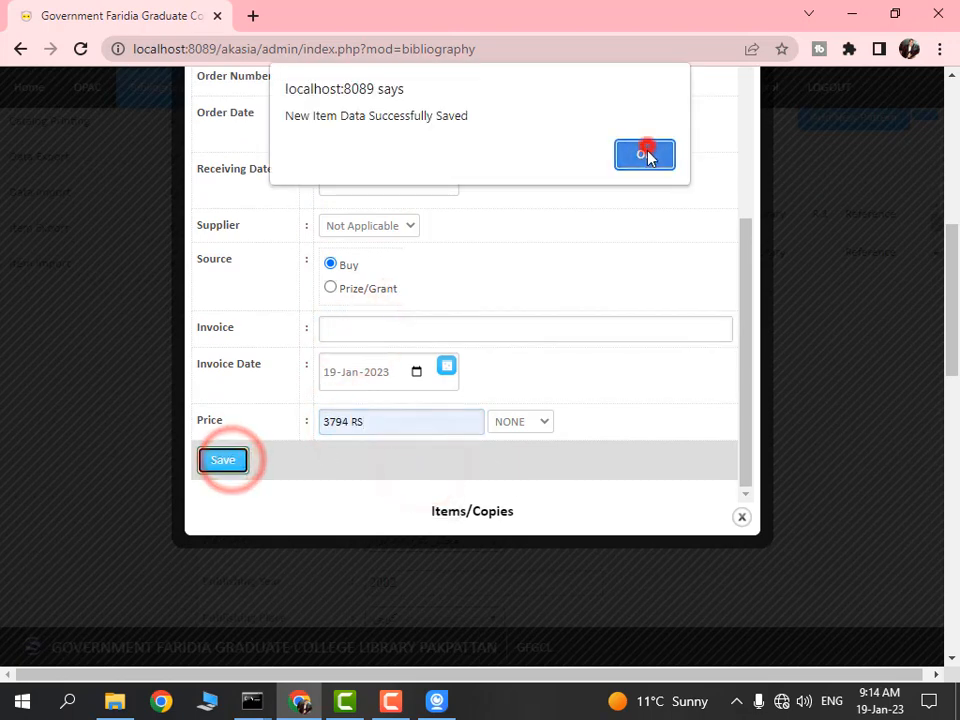
Step: Open the item coded 15777 for editing, correct its item code and save the update
scroll(563, 319, "up", 1)
scroll(572, 324, "down", 1)
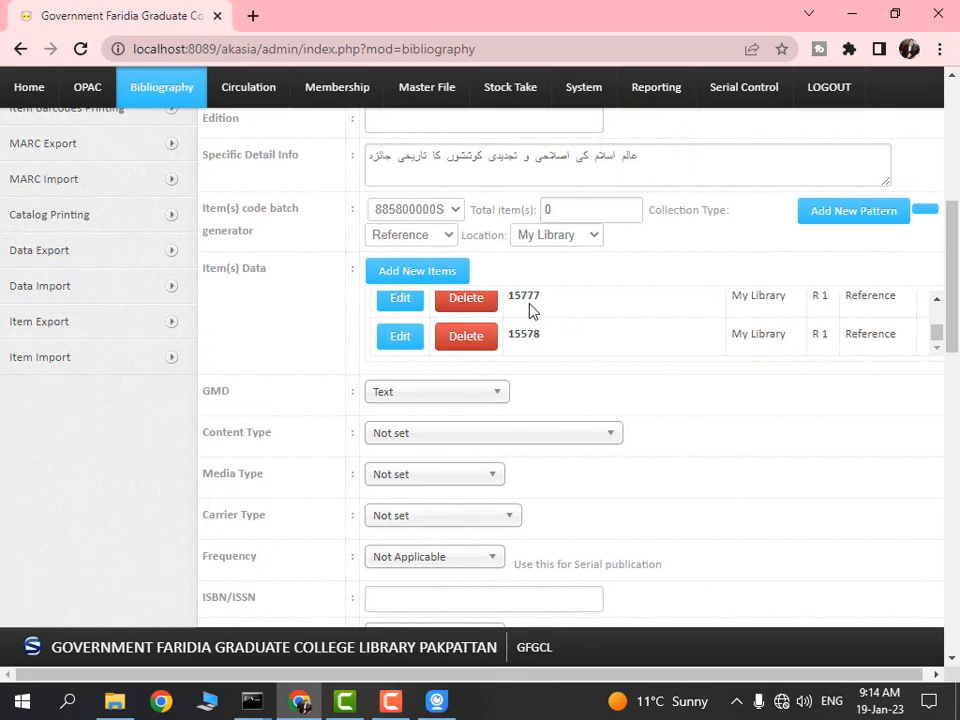
left_click(420, 300)
left_click(328, 326)
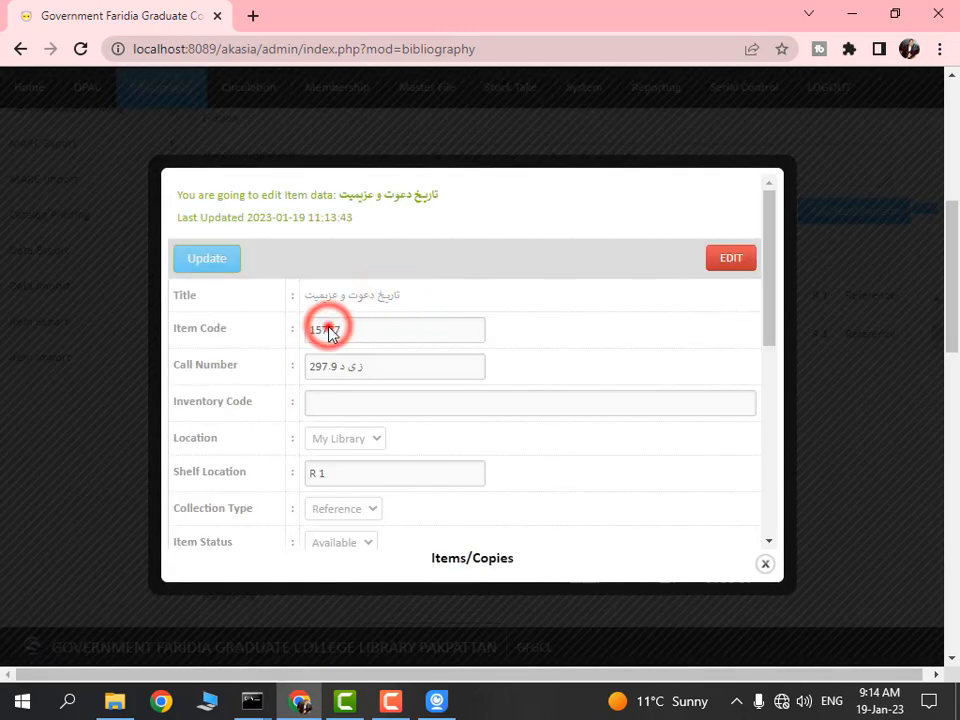
left_click(728, 260)
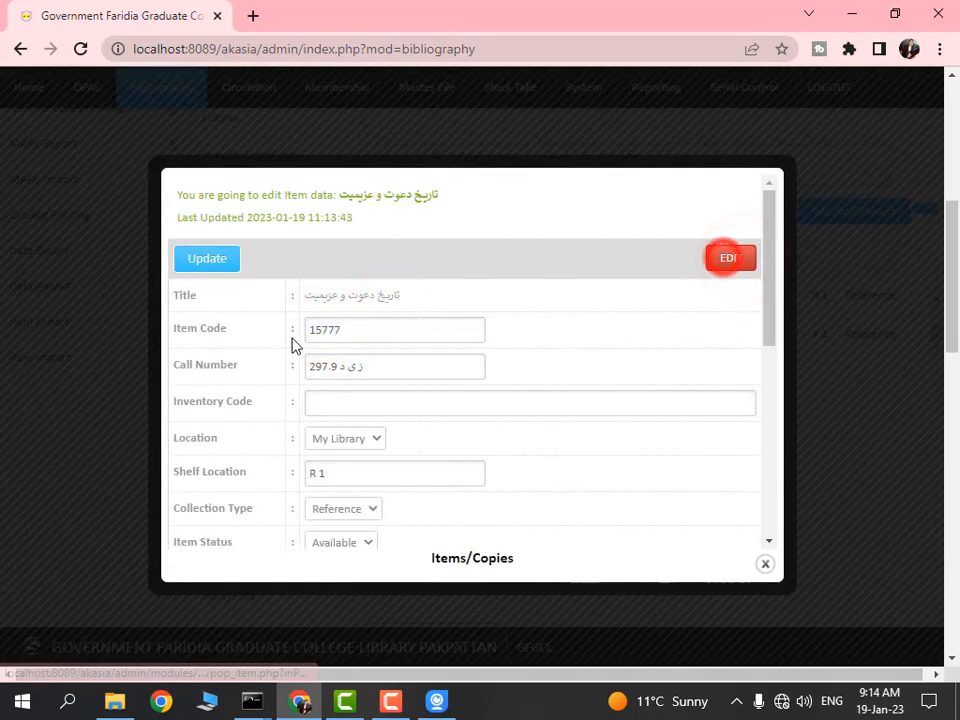
left_click(328, 326)
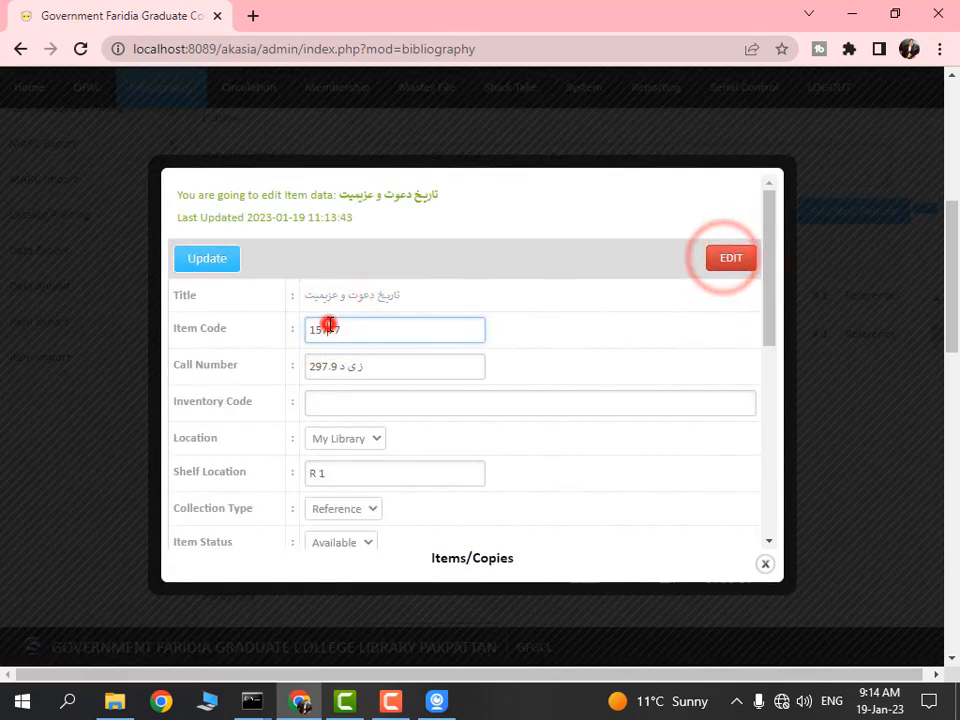
left_click(198, 257)
left_click(634, 150)
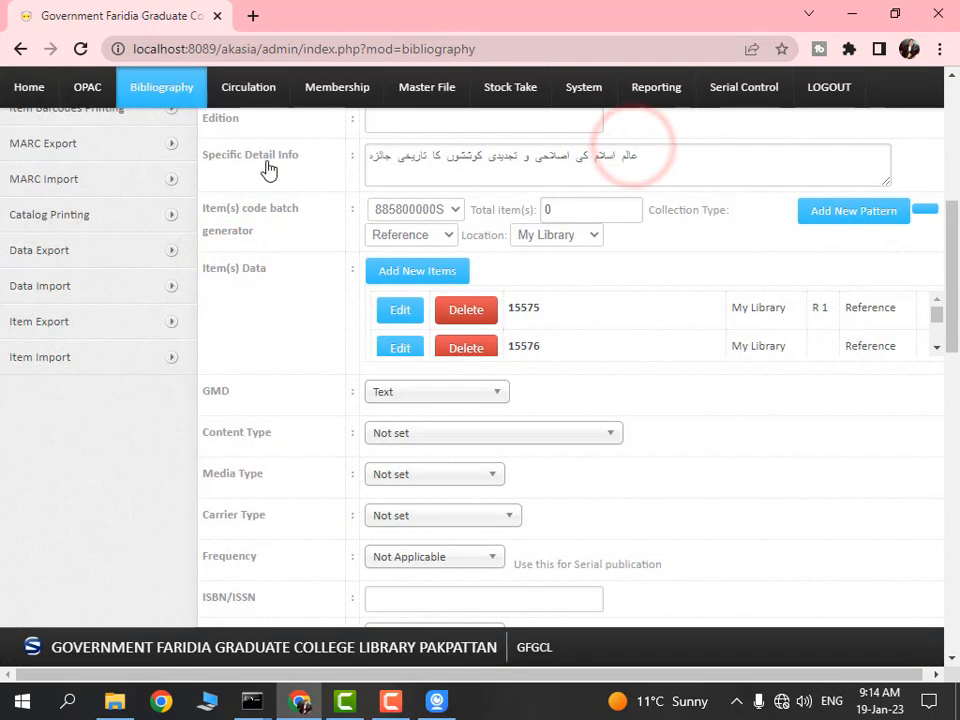